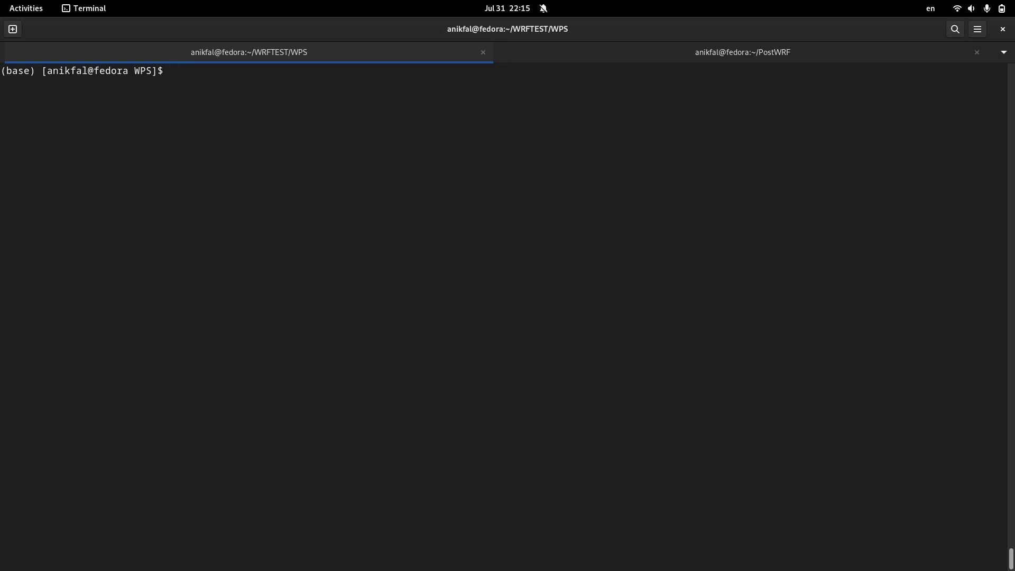
List the WPS directory's files and open namelist.wps in the vi editor.
text(ls)
key(Return)
text(vi namelist.wps)
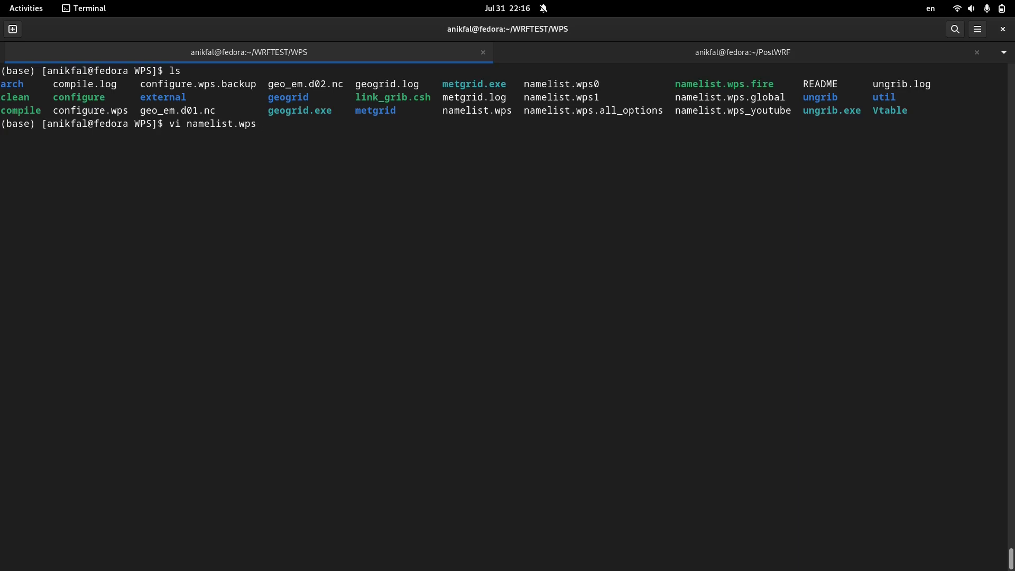
key(Return)
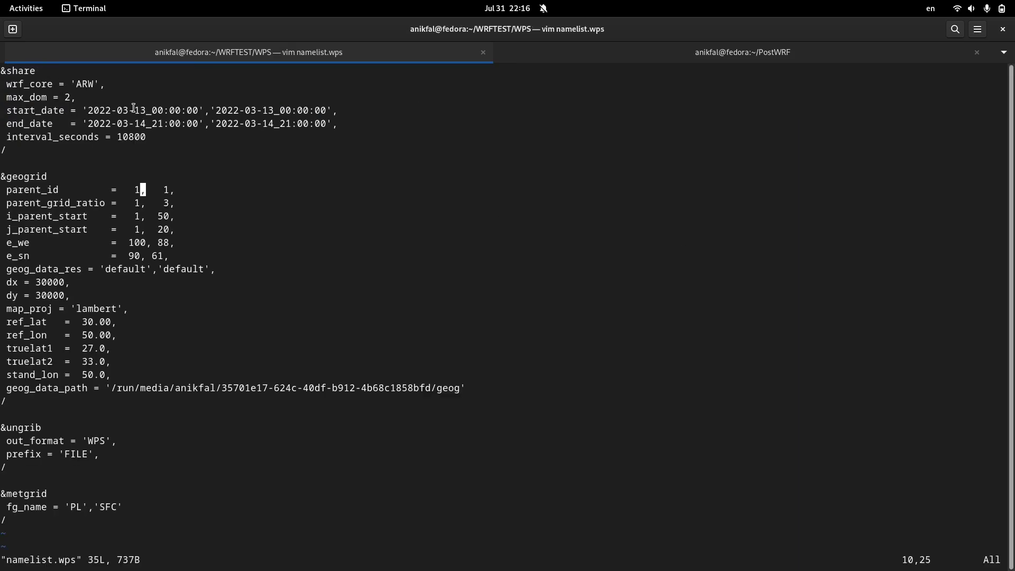
Review the &geogrid, &ungrib and &metgrid sections of namelist.wps, highlighting each block.
drag(2, 70, 19, 395)
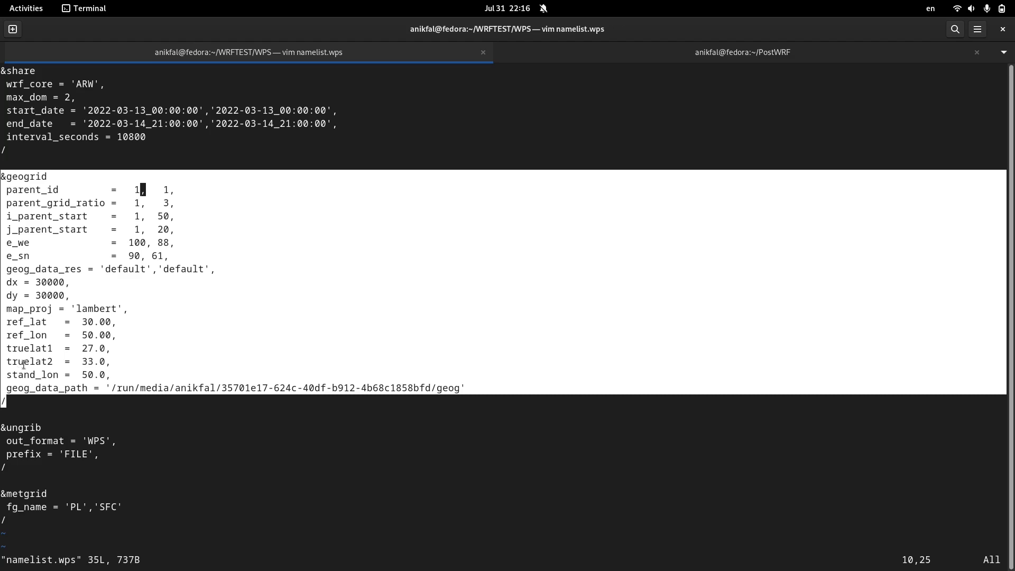
click(31, 335)
drag(2, 428, 7, 462)
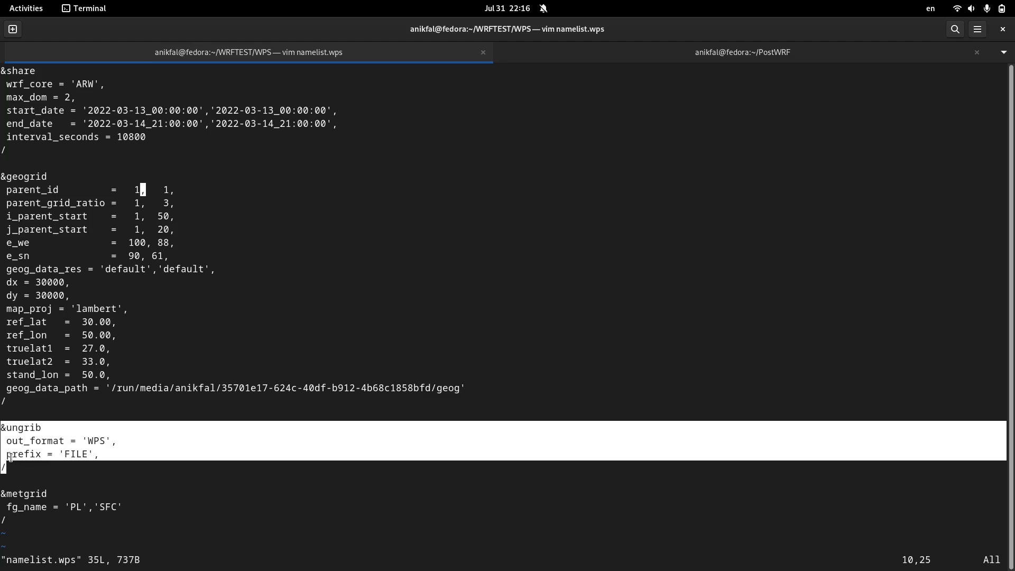
click(4, 467)
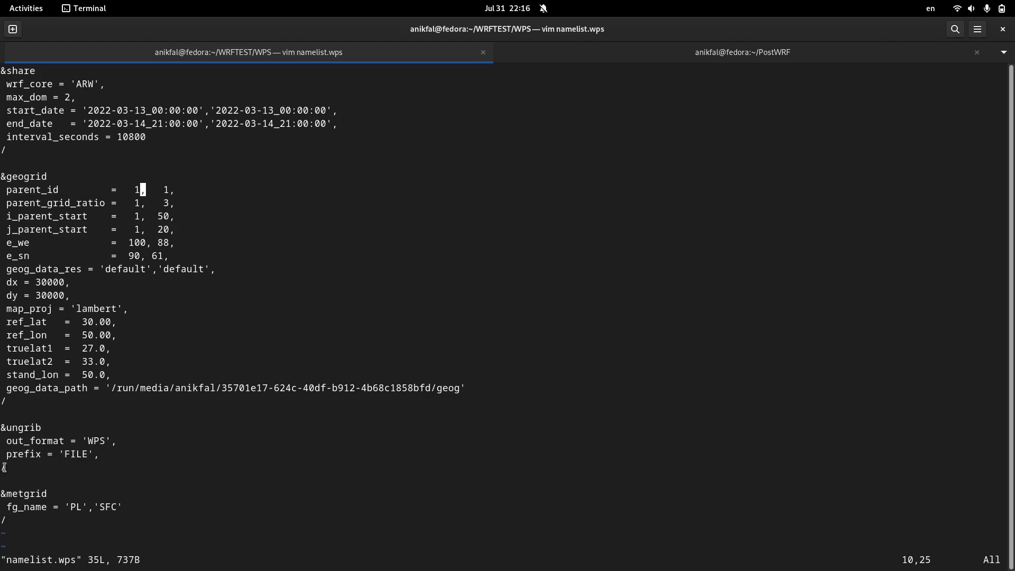
drag(1, 493, 7, 520)
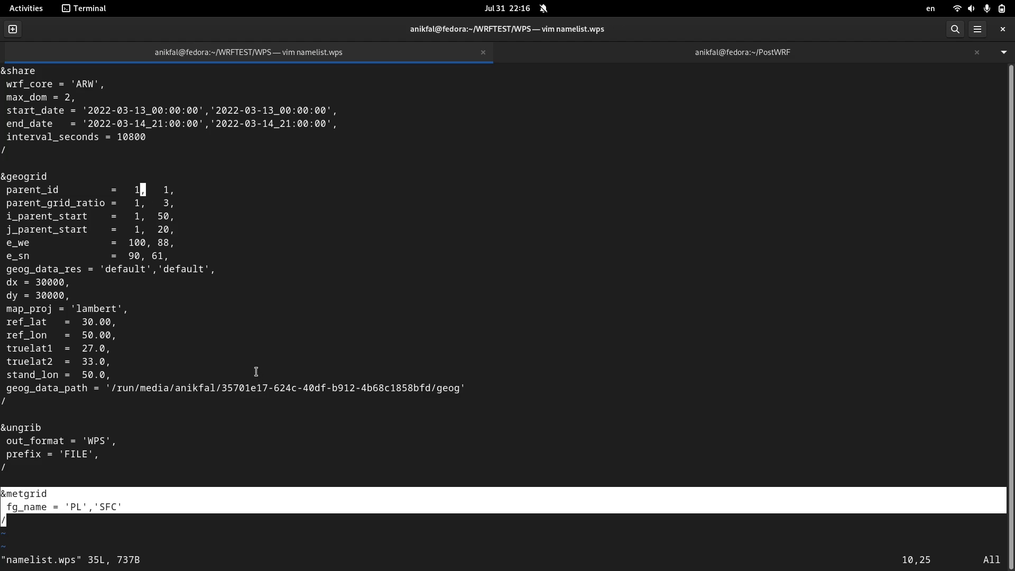
key(4k)
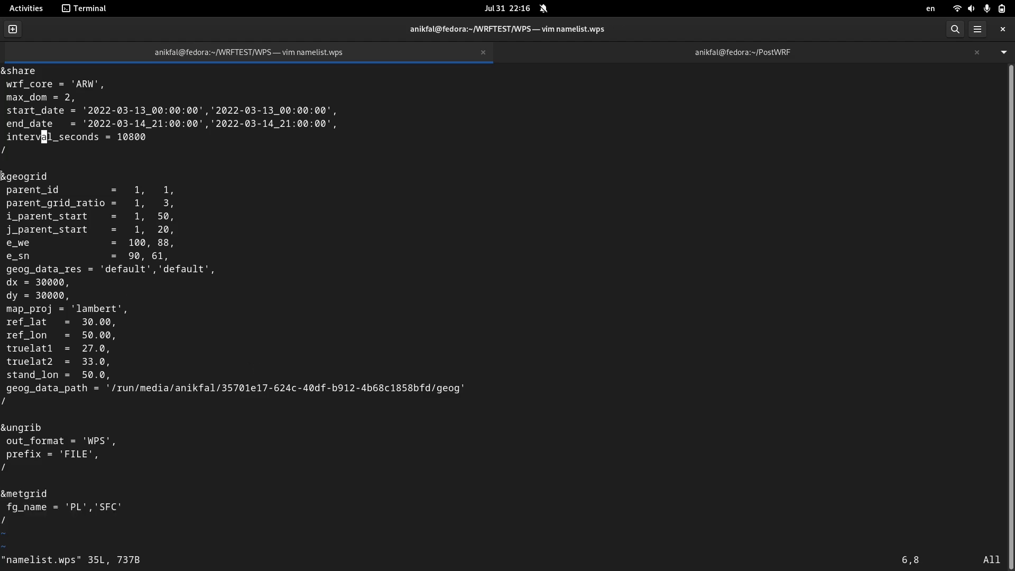
drag(2, 176, 7, 395)
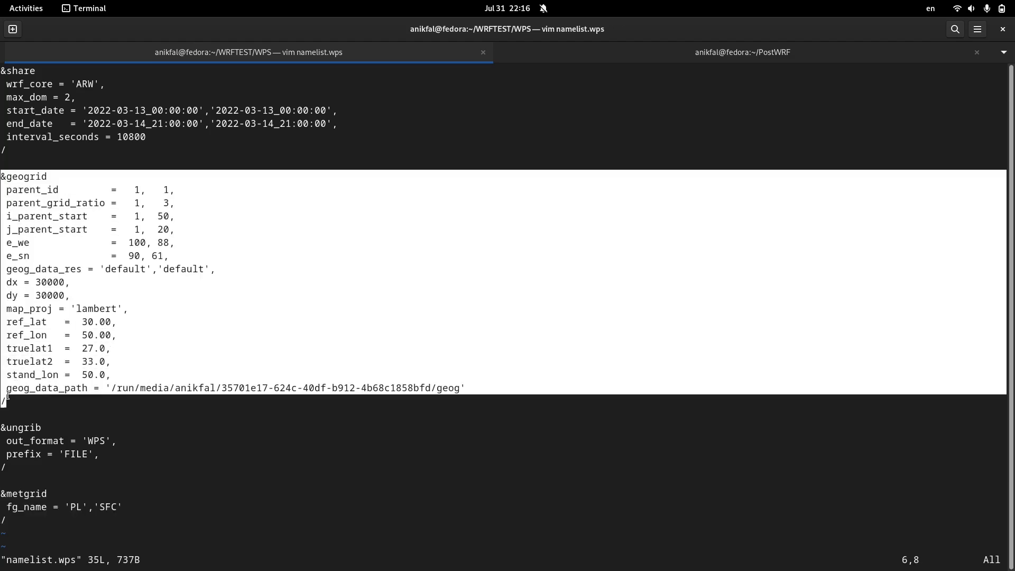
click(119, 311)
Examine the parent_id entry in the &geogrid section and its value for each of the two domains.
double_click(27, 188)
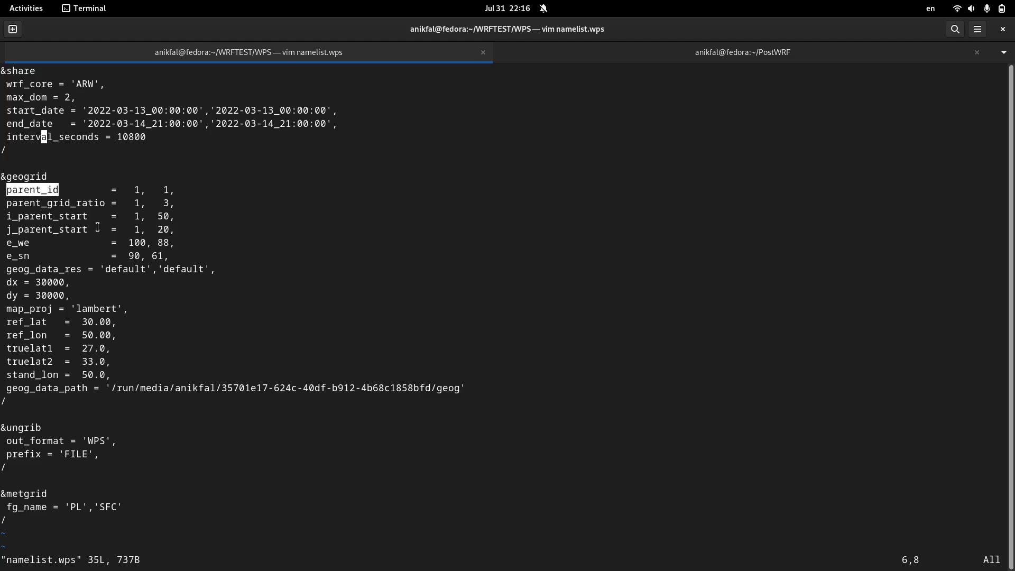
key(j)
key(j)
key(j)
key(j)
key(l)
key(l)
key(l)
key(l)
key(l)
key(l)
key(l)
key(l)
key(l)
key(l)
key(l)
key(l)
key(l)
key(l)
key(l)
key(l)
key(h)
key(h)
drag(135, 190, 145, 190)
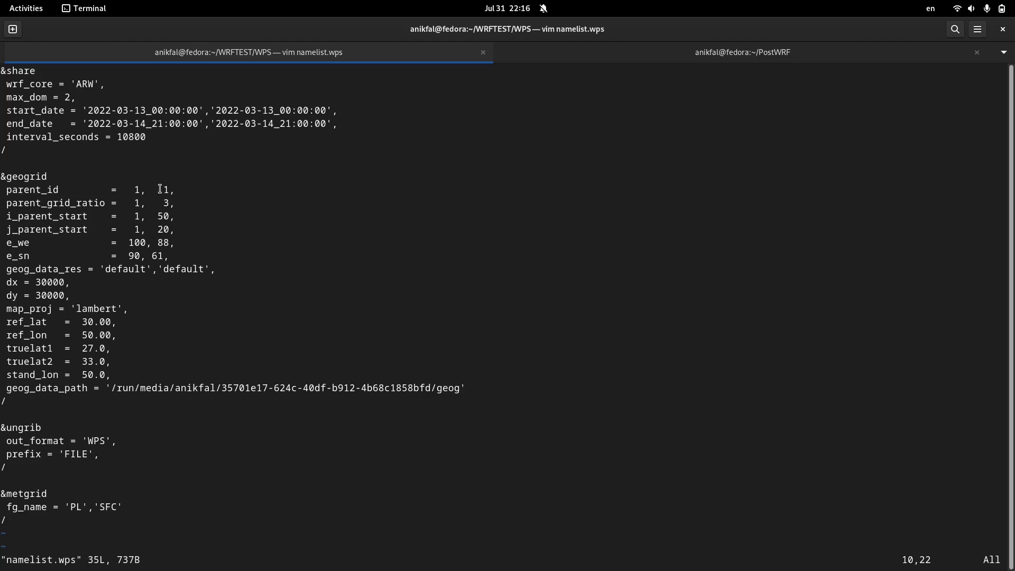
drag(158, 189, 172, 187)
drag(133, 189, 175, 189)
Append the values 2 and 3 to the end of the parent_id line as additional nested domains.
key(Right)
key(Right)
key(Right)
key(Right)
key(Right)
key(Right)
key(Right)
key(Right)
key(a)
key(Right)
key(Right)
text(2)
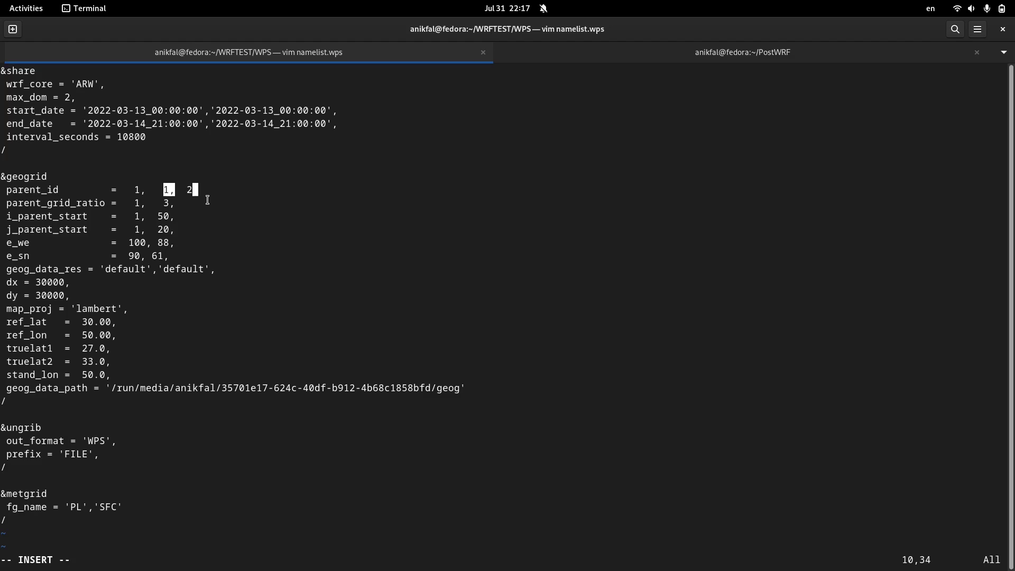
text(,  )
text(3)
Remove the extra domain values from the parent_id line, keeping only the two original entries.
key(BackSpace)
key(BackSpace)
key(BackSpace)
key(BackSpace)
key(BackSpace)
key(BackSpace)
key(BackSpace)
key(Escape)
Examine the parent_grid_ratio entry and its values for the parent and nested domains.
double_click(59, 203)
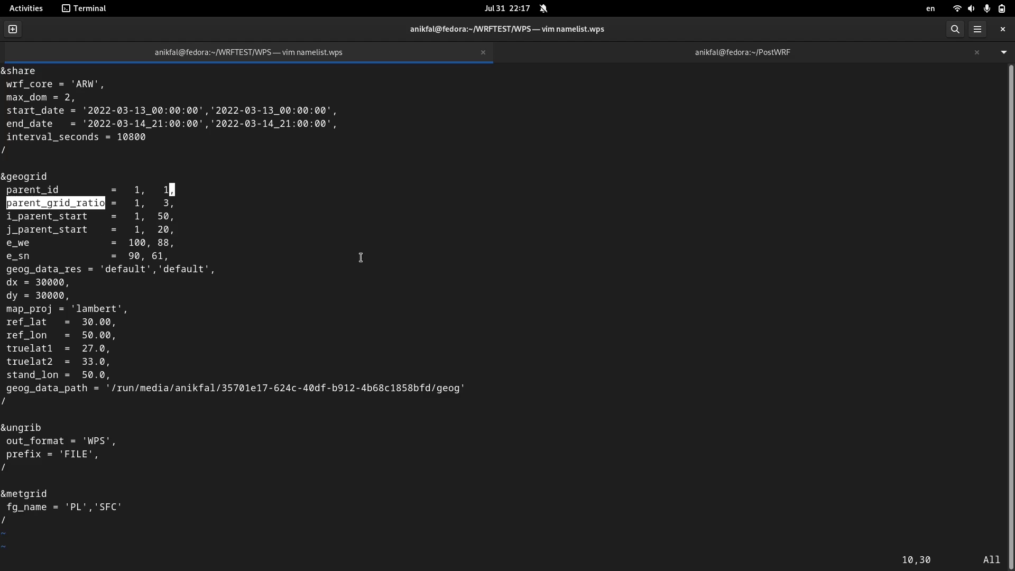
key(Down)
key(Left)
key(Left)
key(Left)
key(Left)
key(Left)
drag(129, 203, 149, 207)
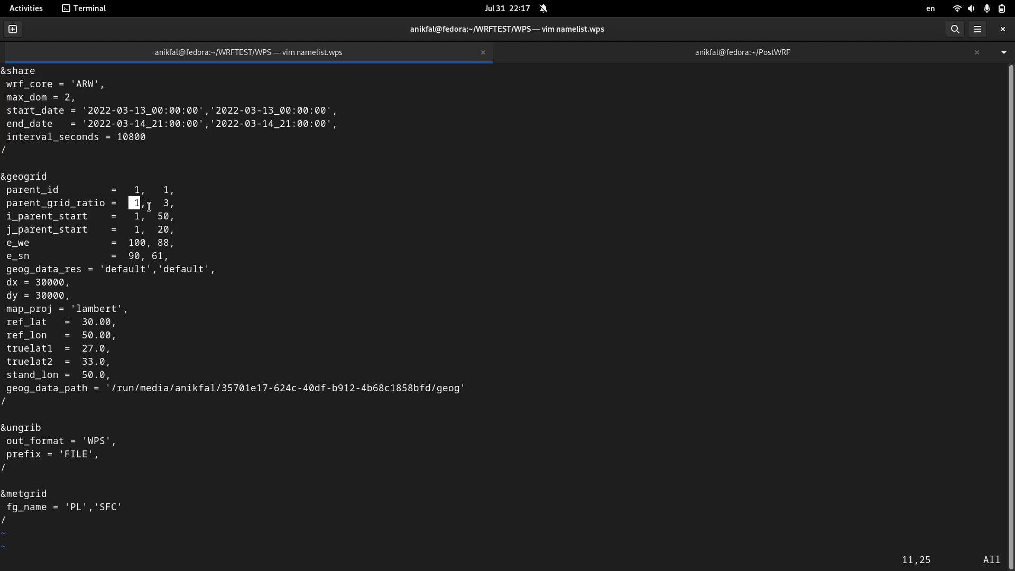
click(149, 207)
double_click(166, 203)
drag(170, 202, 174, 204)
click(300, 227)
key(l)
key(l)
key(l)
key(l)
key(l)
Examine the i_parent_start and j_parent_start entries and their values for both domains.
double_click(50, 215)
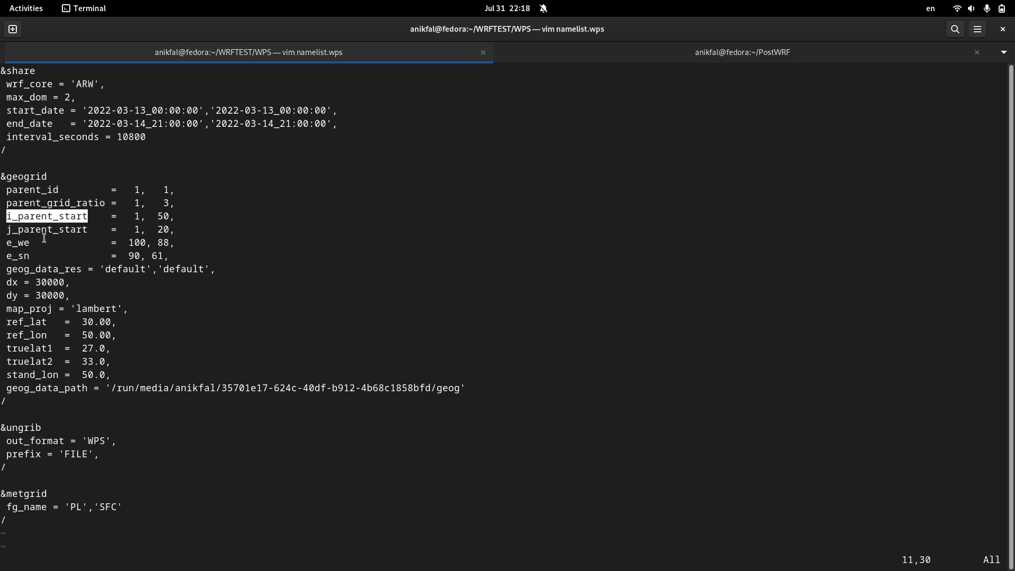
double_click(39, 229)
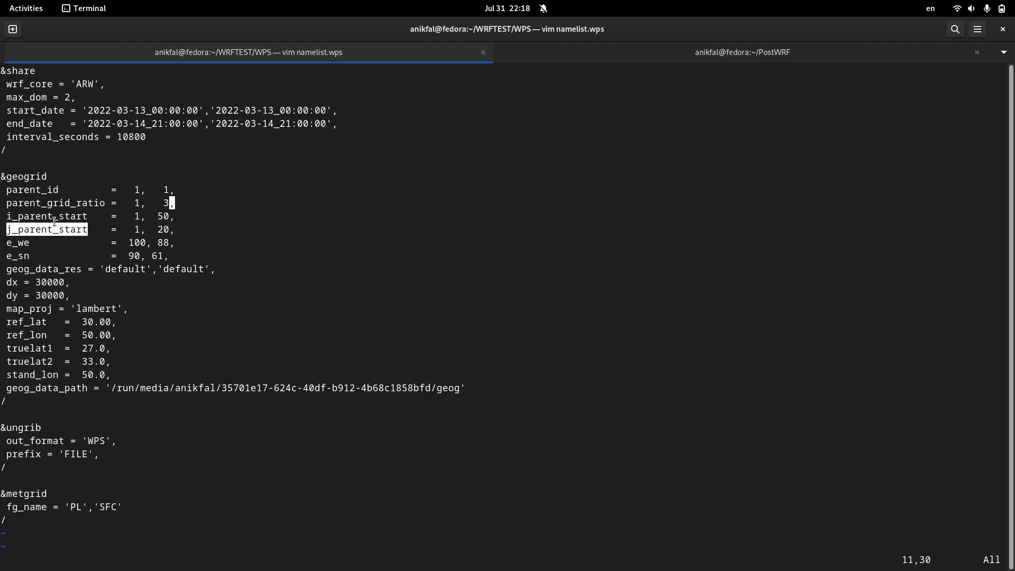
click(55, 216)
double_click(55, 216)
double_click(48, 229)
key(Down)
key(Down)
key(Left)
key(Left)
key(Left)
key(Left)
key(Left)
key(Up)
drag(133, 217, 140, 217)
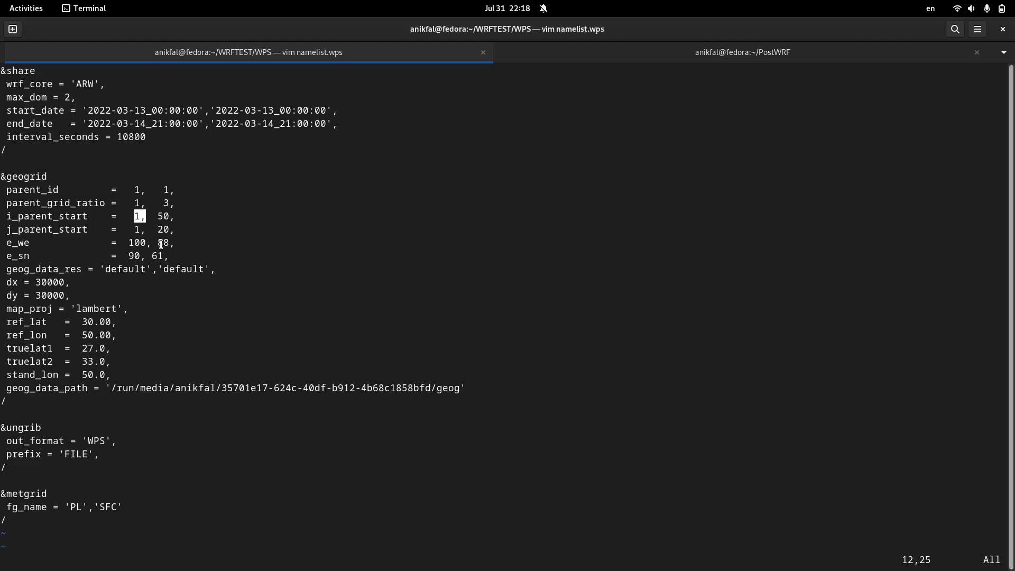
double_click(59, 227)
click(138, 229)
double_click(58, 216)
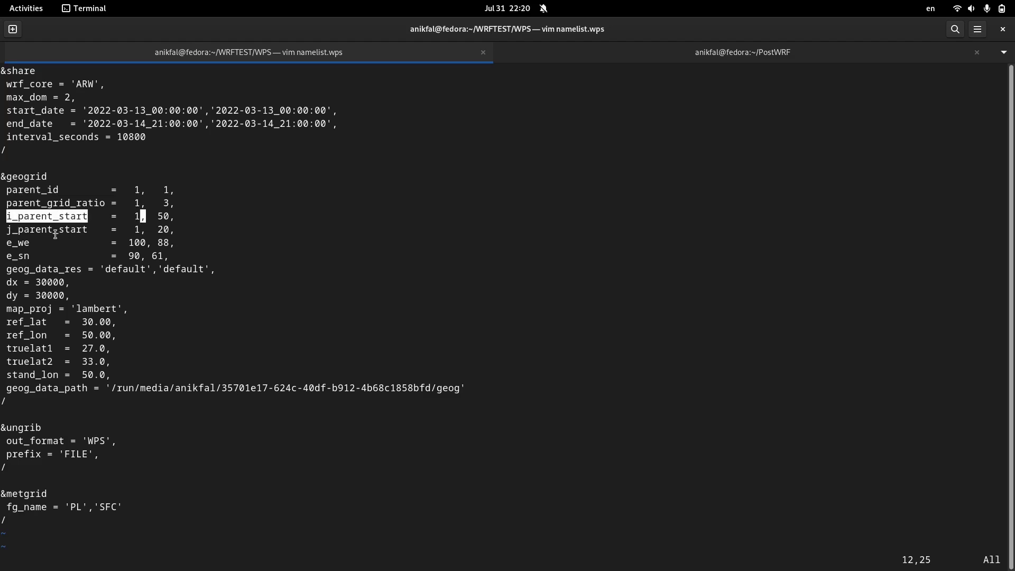
double_click(54, 230)
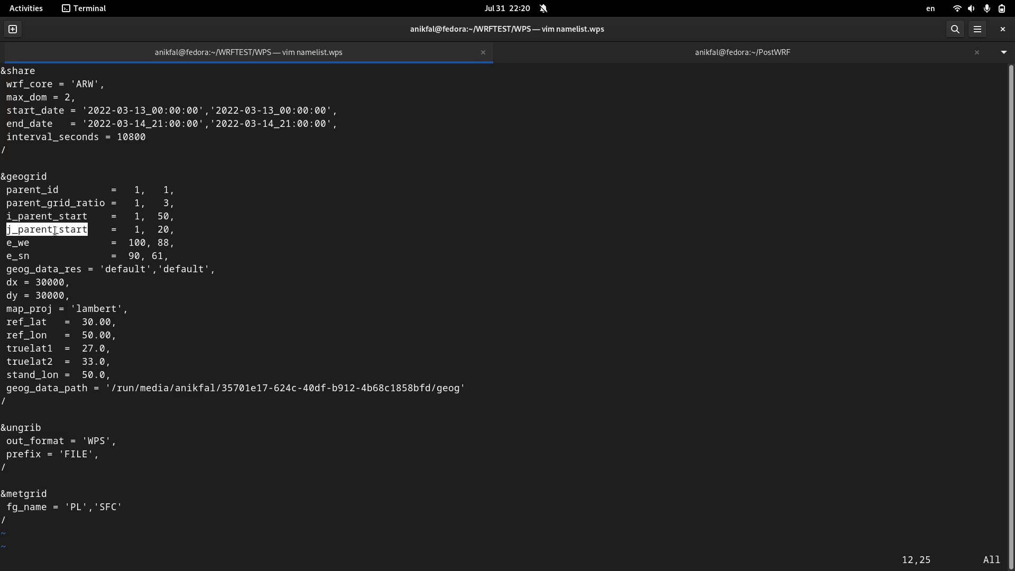
mouse_move(158, 216)
mouse_down()
mouse_move(171, 216)
mouse_move(168, 231)
mouse_up()
click(169, 231)
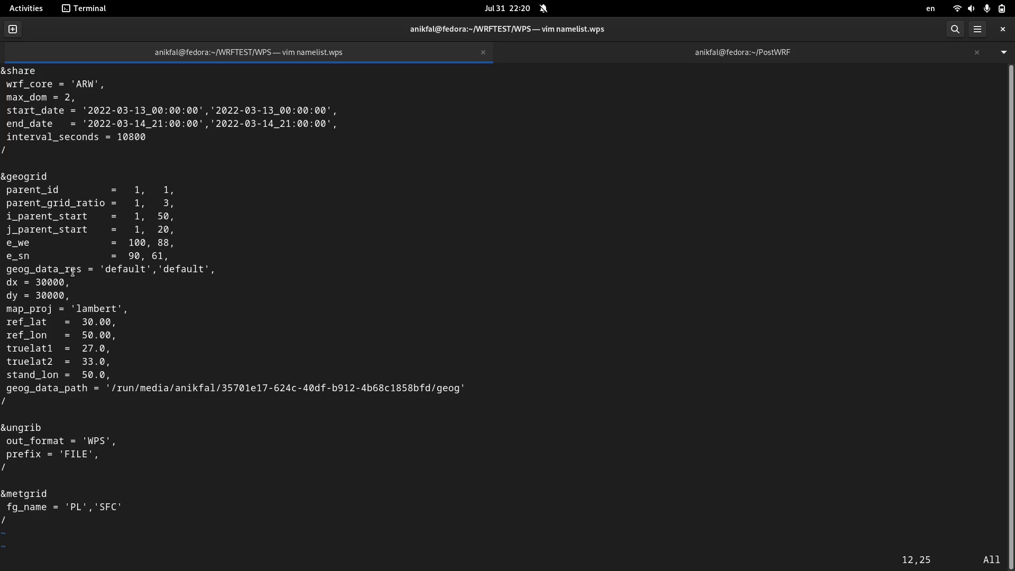
Examine the e_we and e_sn grid dimensions of the parent and nested domains.
double_click(16, 243)
click(17, 256)
double_click(15, 257)
double_click(136, 242)
drag(19, 243, 28, 242)
drag(127, 255, 140, 256)
drag(19, 255, 28, 254)
click(135, 258)
drag(157, 243, 173, 242)
drag(19, 242, 28, 242)
drag(152, 255, 161, 254)
click(179, 274)
Examine the geog_data_res setting and the dx and dy grid spacing values.
double_click(18, 268)
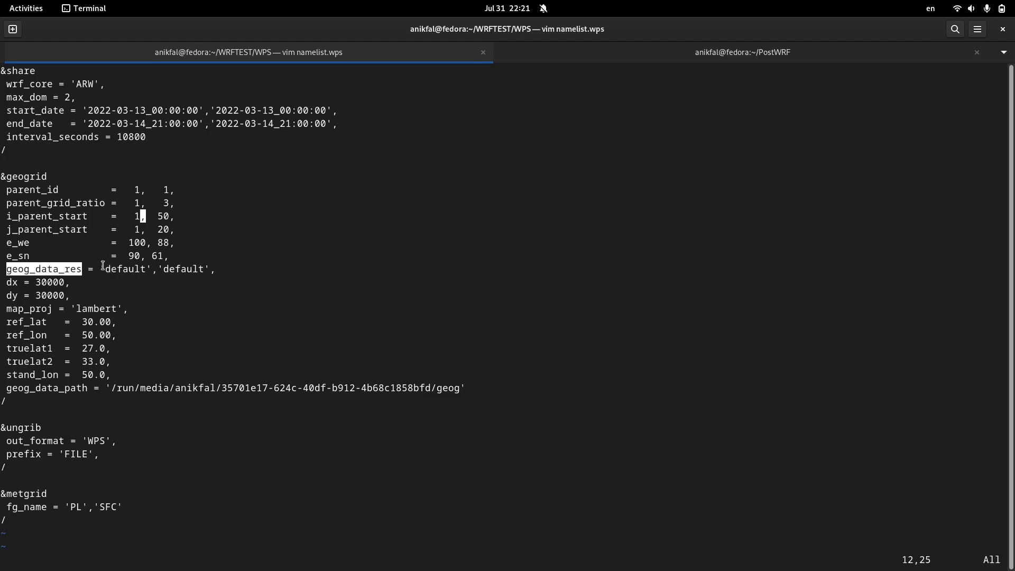
drag(103, 265, 153, 268)
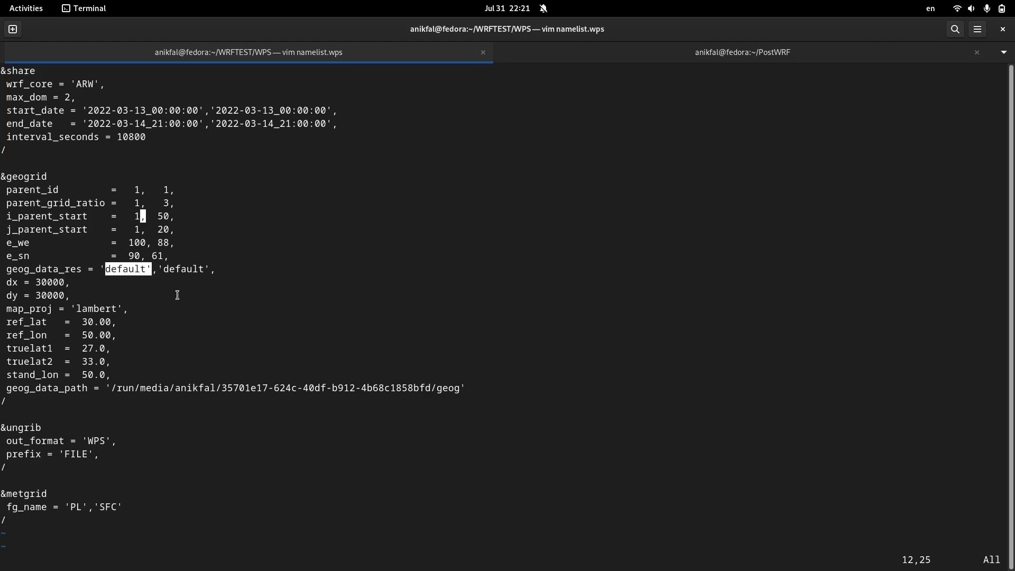
click(11, 282)
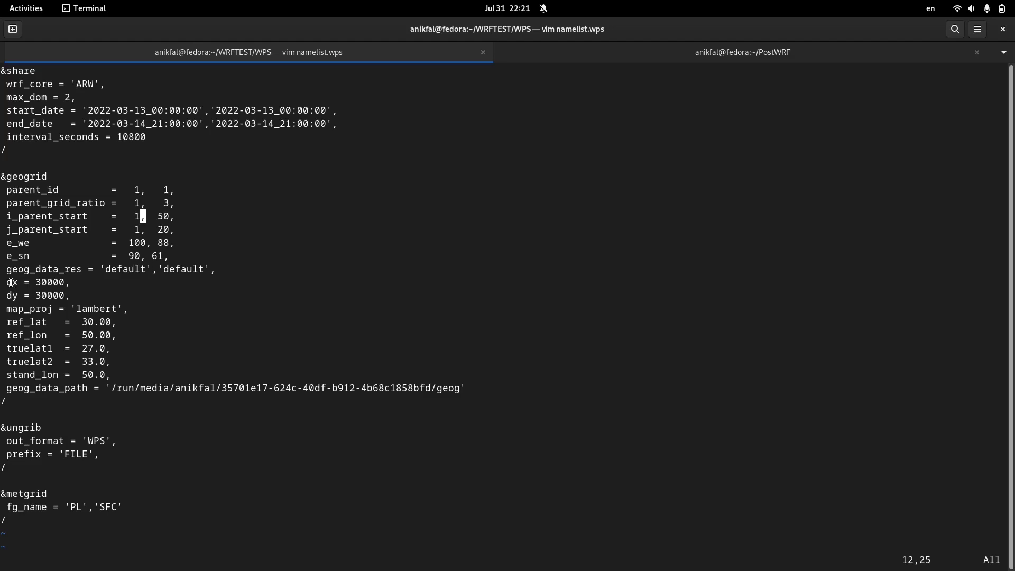
double_click(10, 282)
double_click(11, 295)
click(37, 281)
drag(37, 281, 65, 284)
drag(6, 281, 48, 294)
click(38, 293)
Examine the map_proj, ref_lat, ref_lon, truelat1 and truelat2 projection settings.
double_click(20, 308)
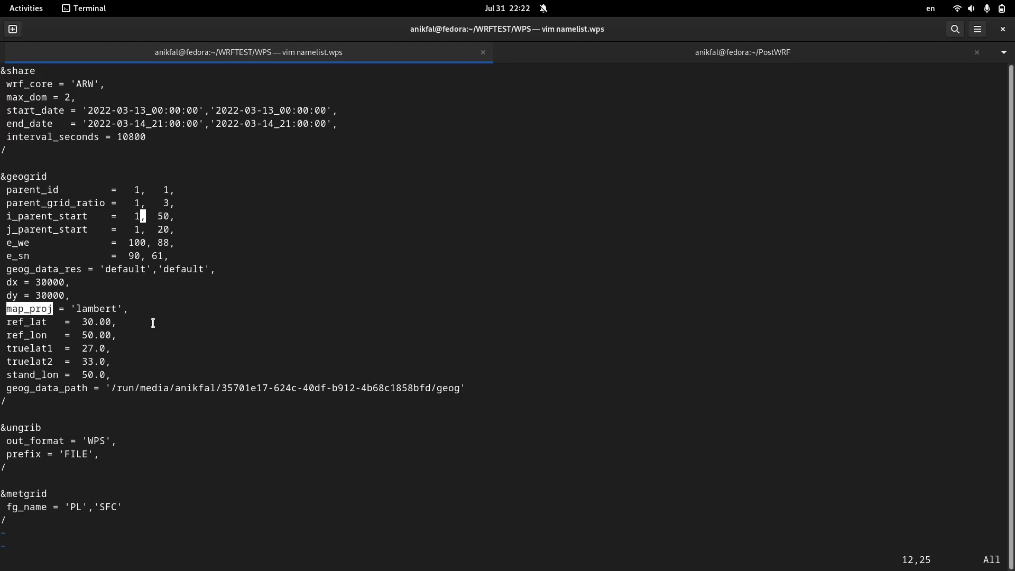
double_click(35, 323)
click(34, 339)
double_click(35, 339)
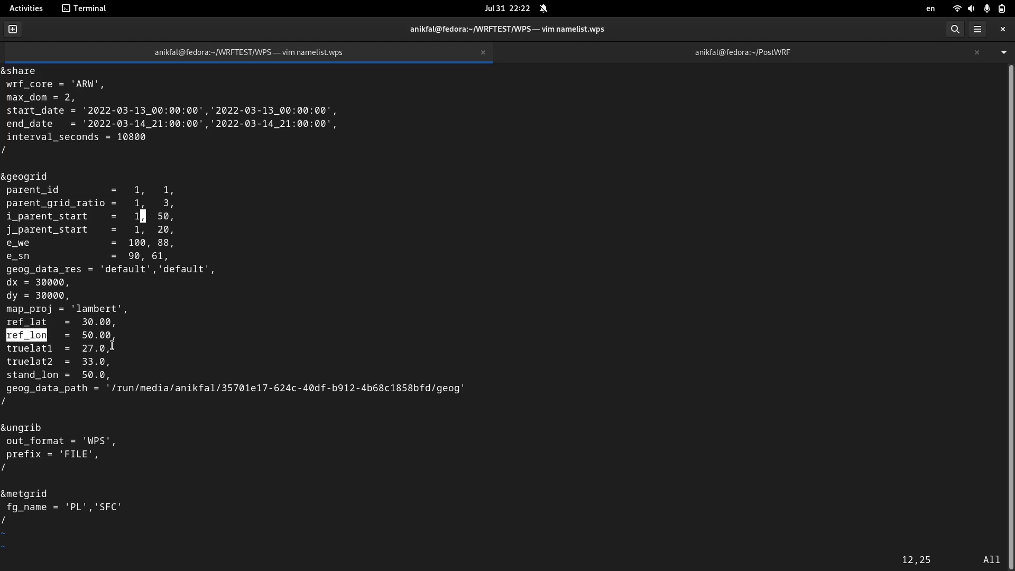
drag(8, 349, 52, 364)
click(52, 365)
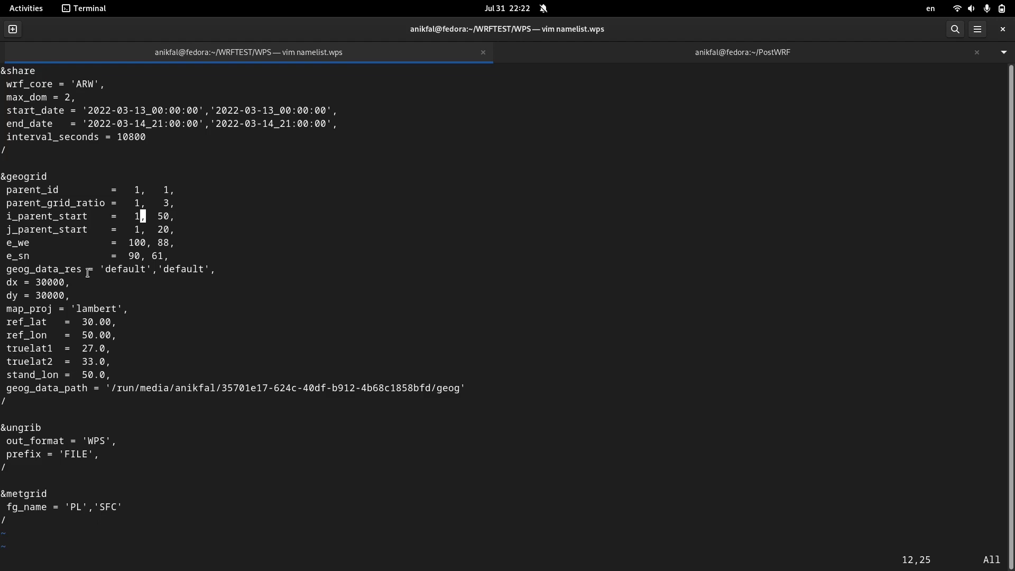
Switch to the ARW user guide in Document Viewer and examine the Lambert Conformal projection diagram at 120% zoom.
mouse_move(0, 0)
click(597, 406)
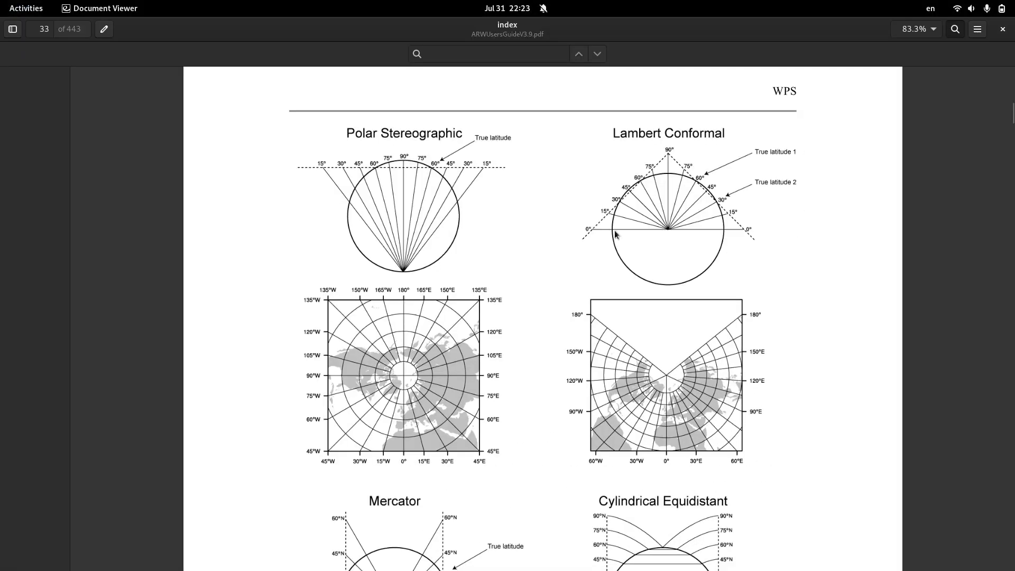
ctrl+scroll(772, 214, up, 2)
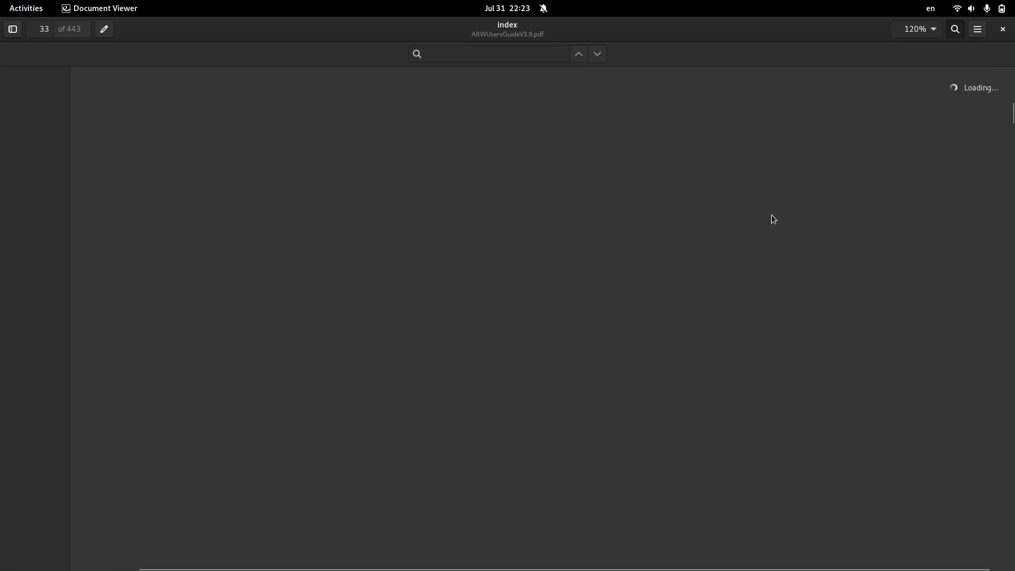
scroll(665, 465, right, 1)
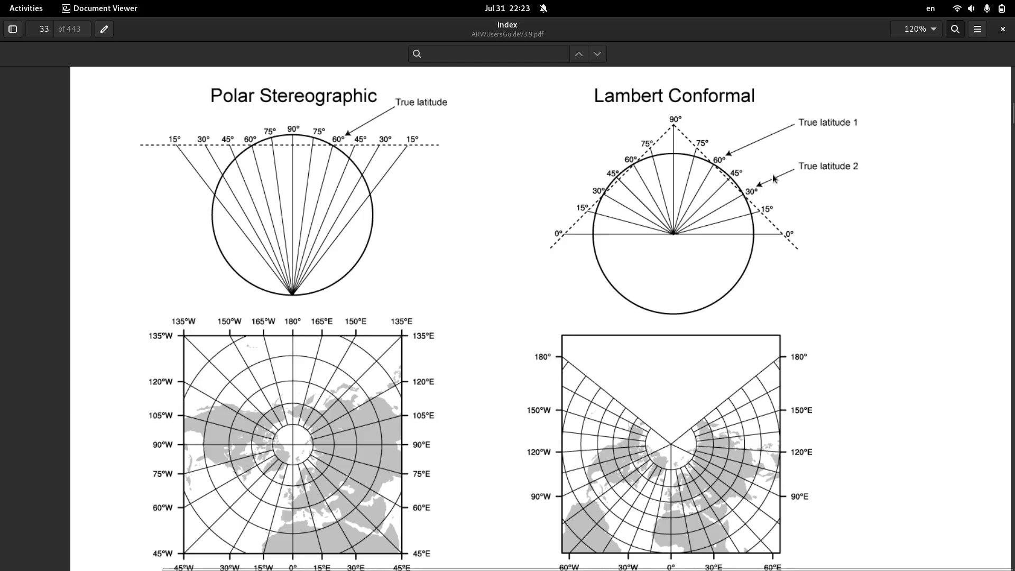
Return to namelist.wps in Terminal and examine the stand_lon setting together with ref_lon.
mouse_move(0, 0)
click(305, 310)
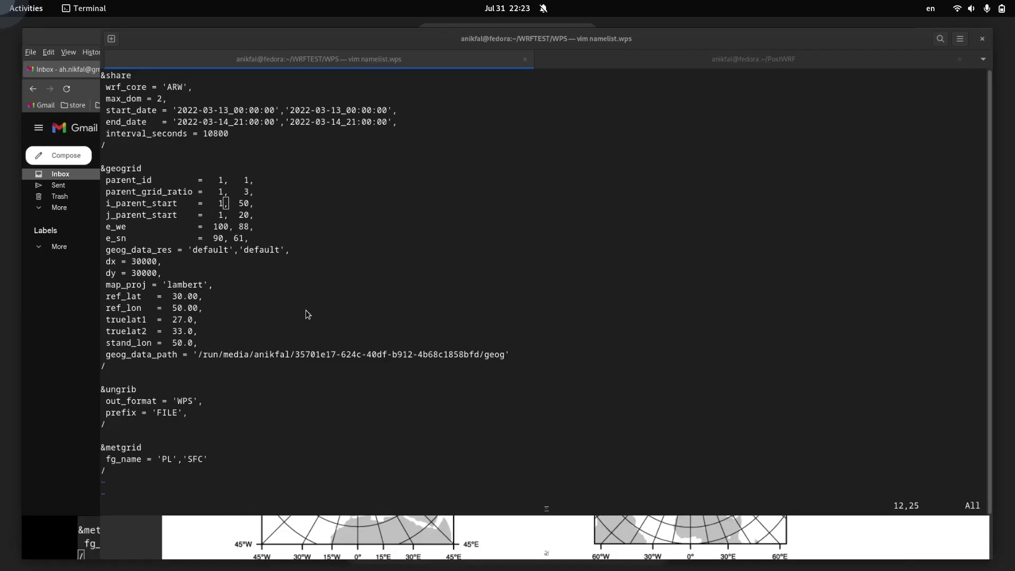
key(j)
key(j)
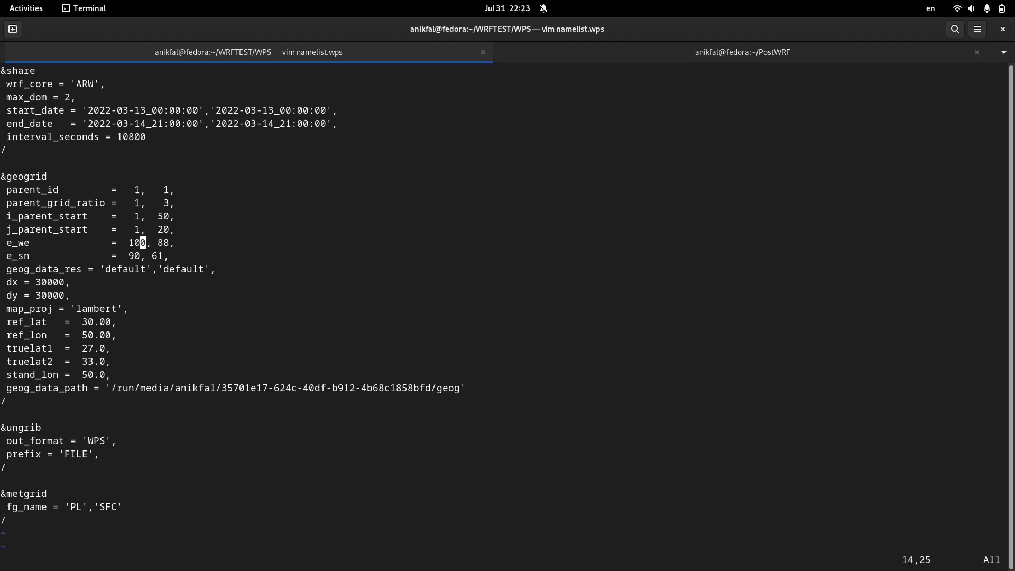
key(j)
key(j)
key(j)
key(j)
key(j)
key(j)
key(j)
key(j)
key(j)
key(j)
key(j)
key(w)
key(w)
key(w)
key(k)
key(h)
drag(7, 335, 52, 335)
click(448, 361)
Examine the geog_data_path entry at the end of the &geogrid section.
key(j)
key(j)
drag(6, 388, 94, 388)
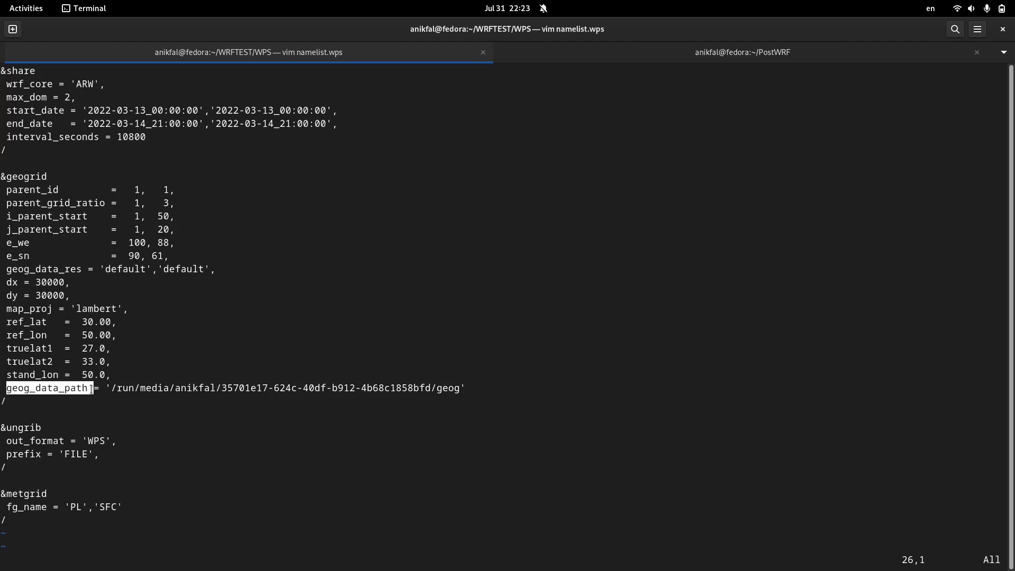
click(123, 395)
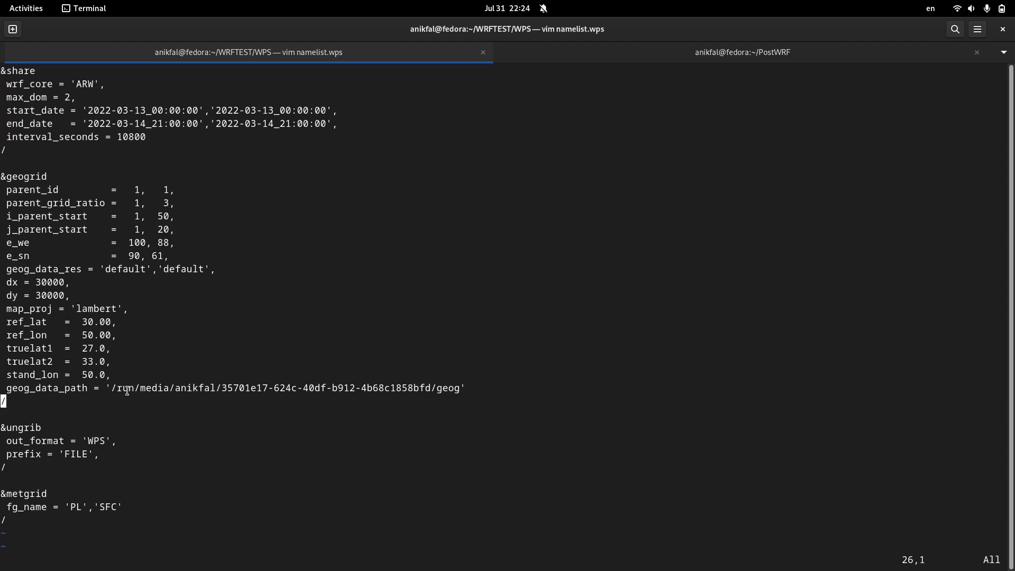
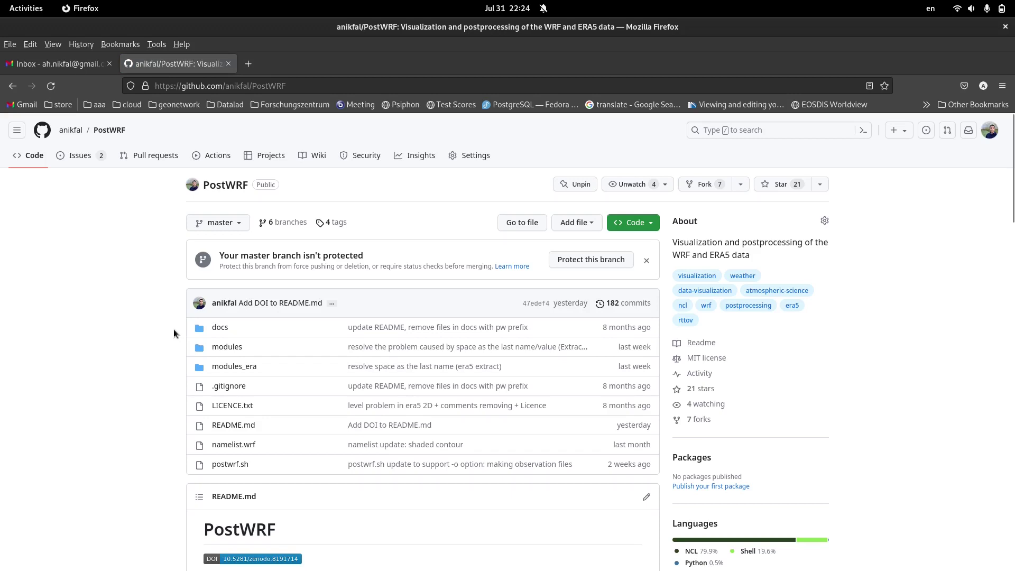
Read the description and main capabilities in the README of the PostWRF GitHub repository in Firefox.
scroll(120, 230, down, 5)
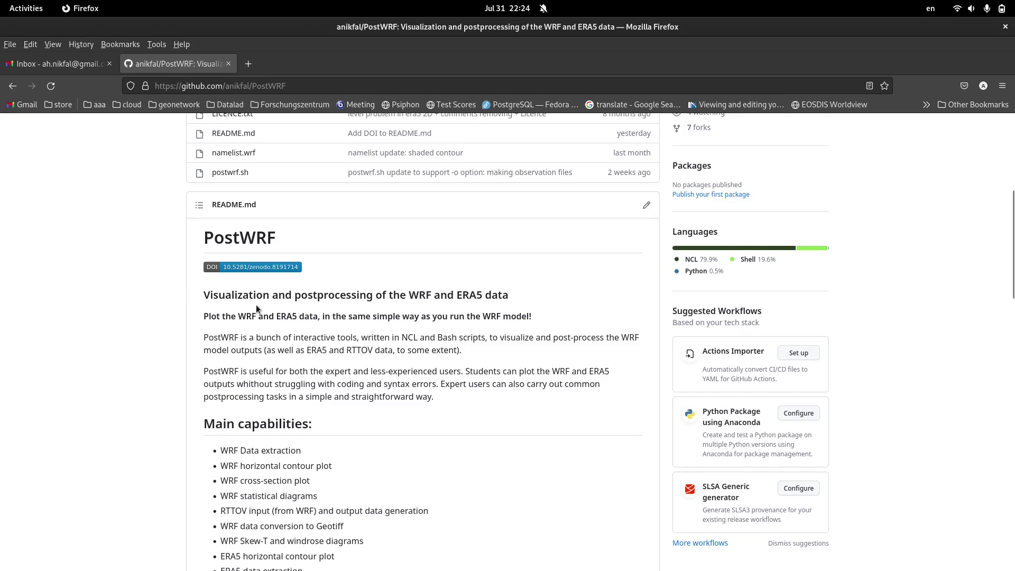
scroll(452, 309, down, 8)
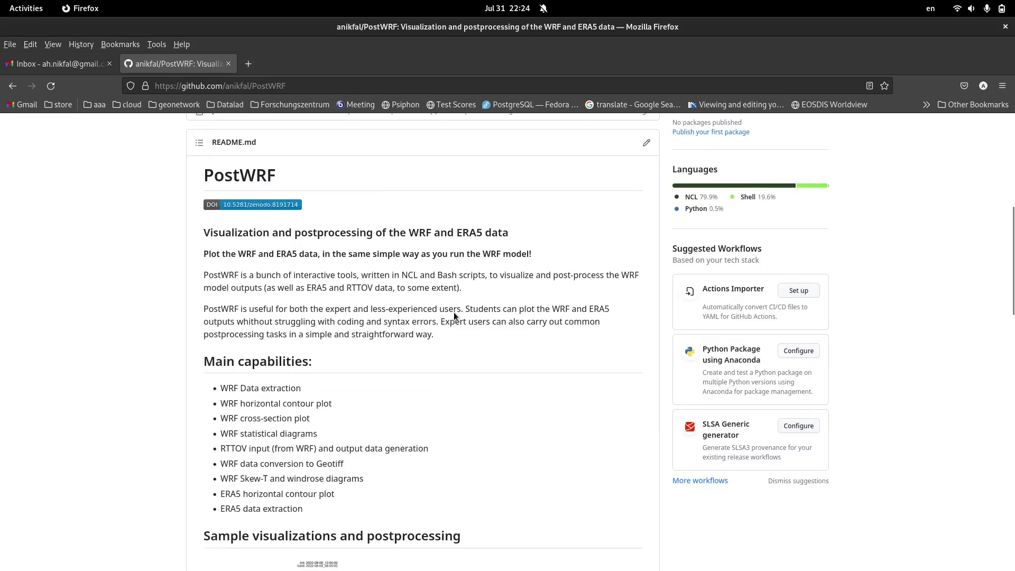
View the file list of the PostWRF repository, and list the contents of the local PostWRF folder in Terminal.
scroll(480, 315, up, 4)
scroll(480, 315, up, 6)
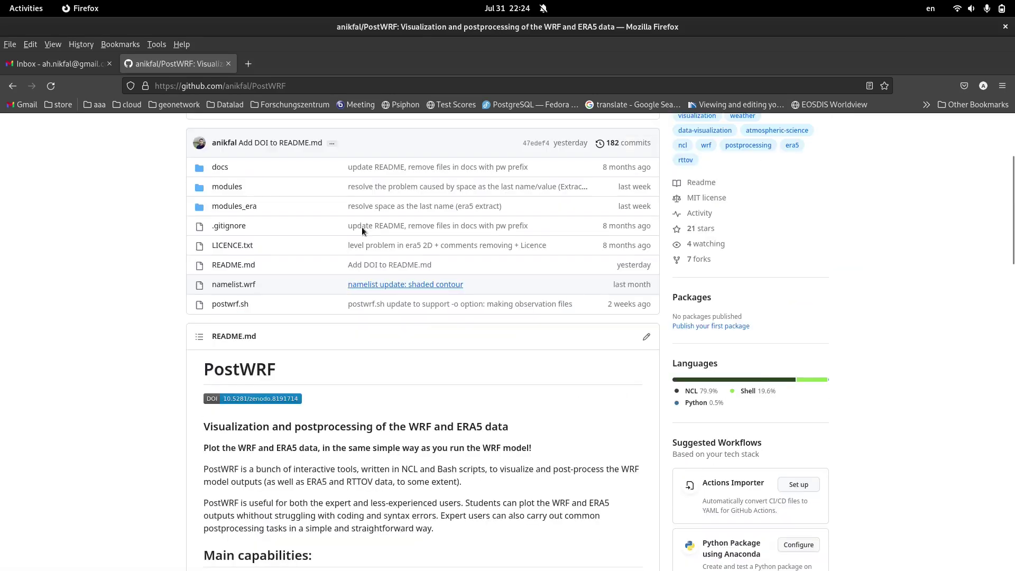
key(super)
click(698, 197)
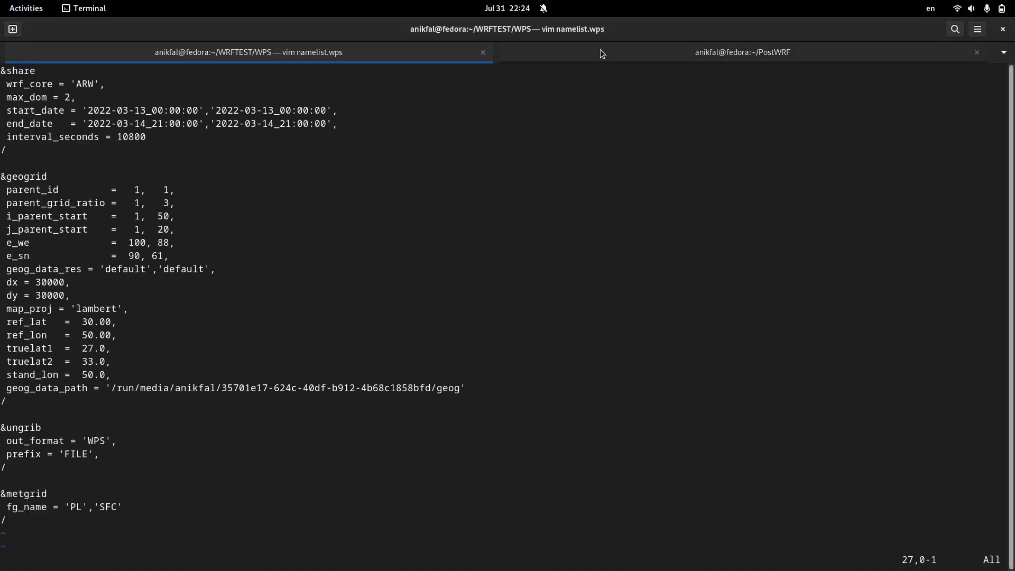
click(612, 53)
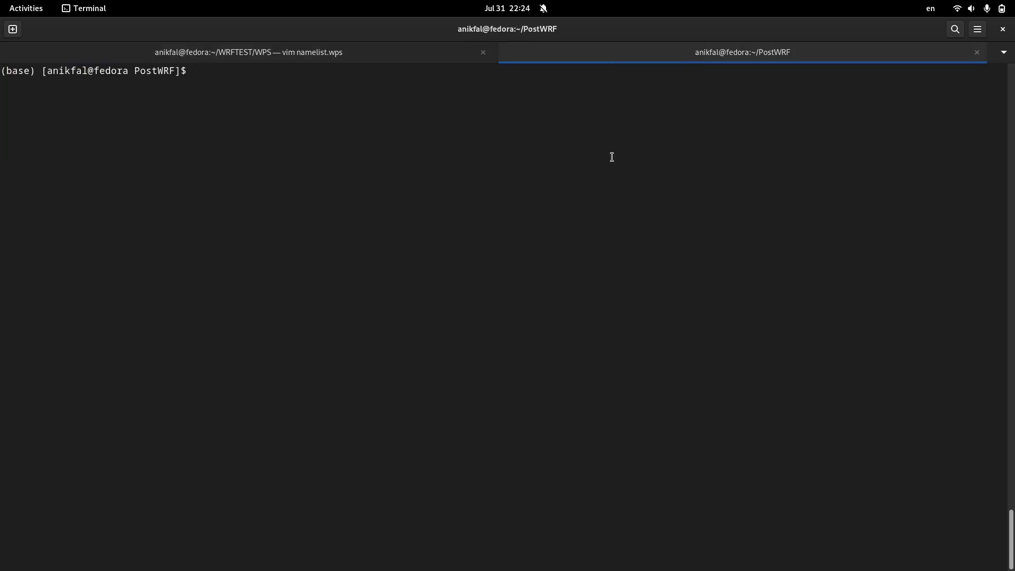
text(ls)
key(Return)
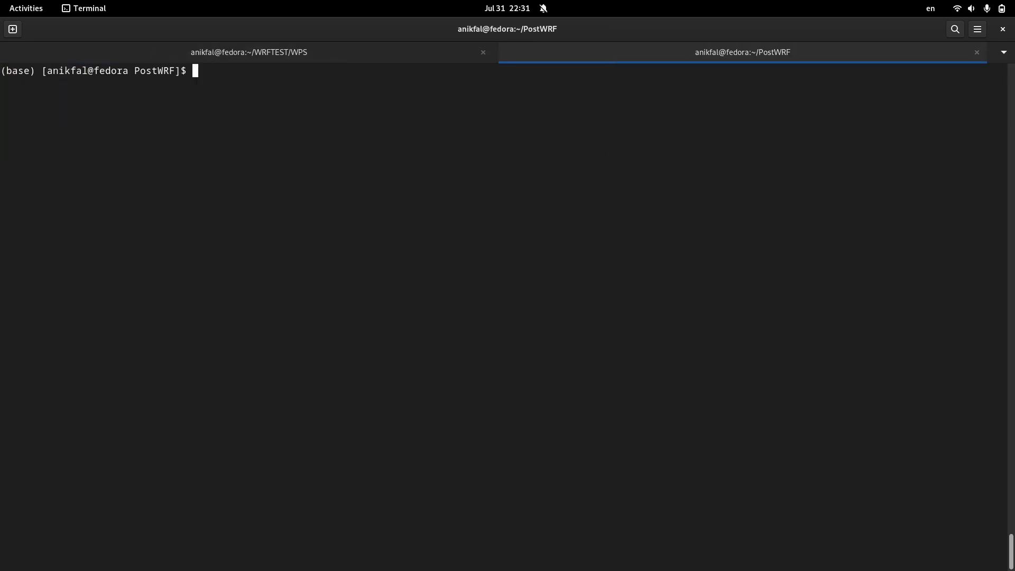
List the PostWRF folder's files and open namelist.wrf in vi.
text(vi)
key(BackSpace)
key(BackSpace)
text(ls)
key(Return)
text(vi na)
key(Tab)
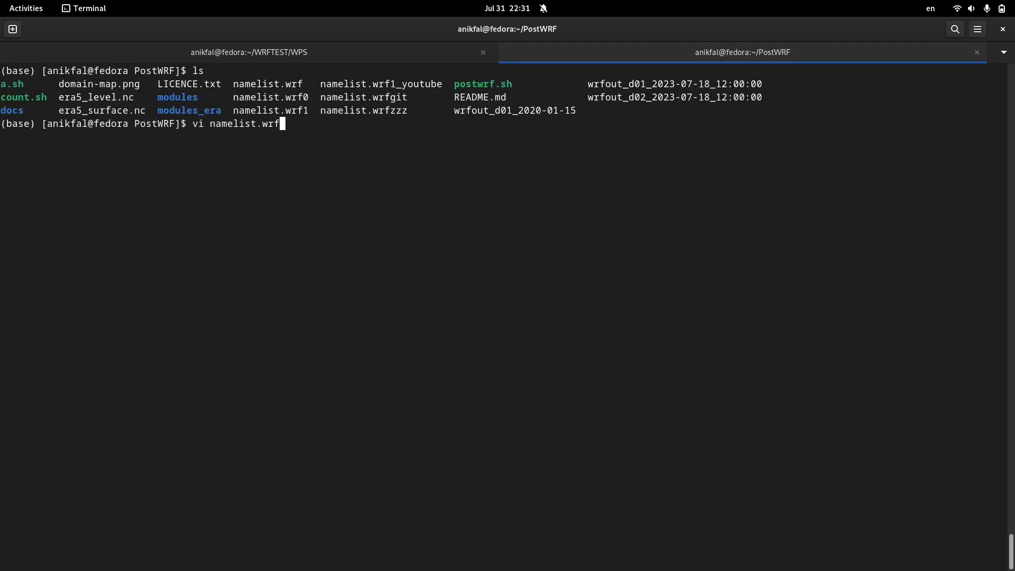
key(Return)
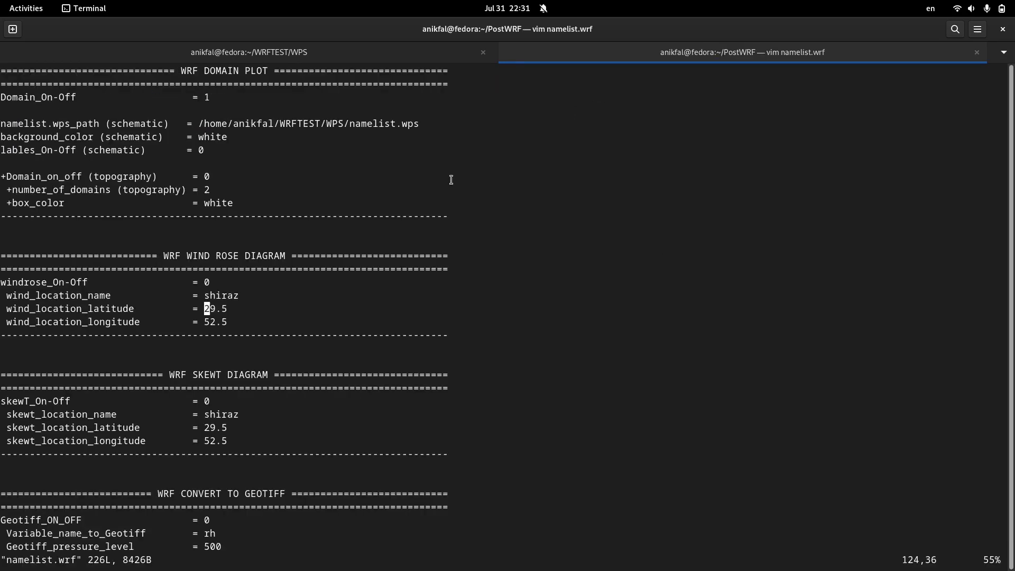
Examine the WRF DOMAIN PLOT section of namelist.wrf, including Domain_On-Off and namelist.wps_path.
scroll(483, 170, up, 8)
key(Down)
key(Down)
key(Down)
key(Down)
key(Down)
key(Down)
key(Down)
key(Down)
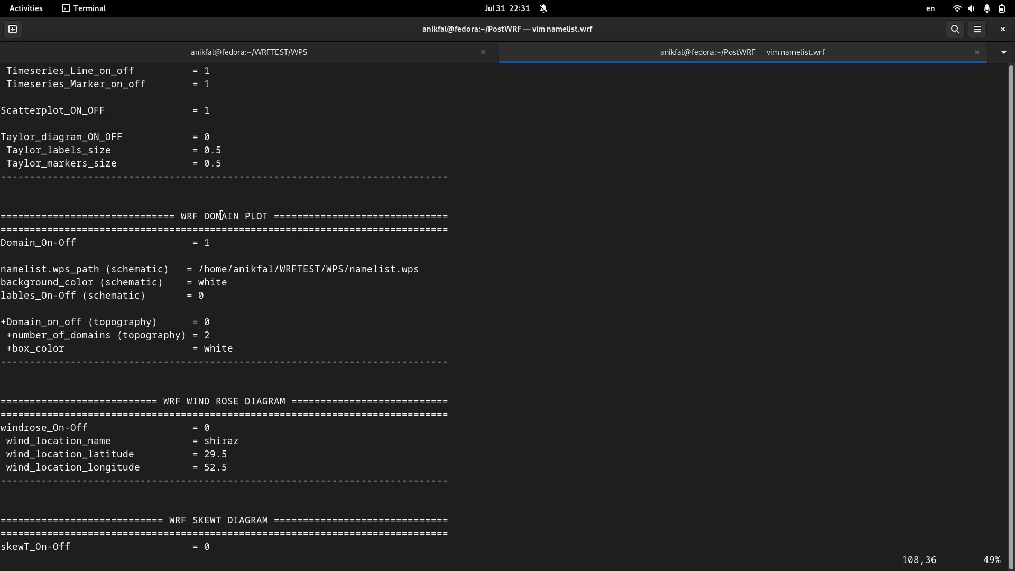
drag(170, 212, 270, 217)
click(285, 222)
Get the full path of namelist.wps in the WPS directory with realpath and copy it.
click(368, 52)
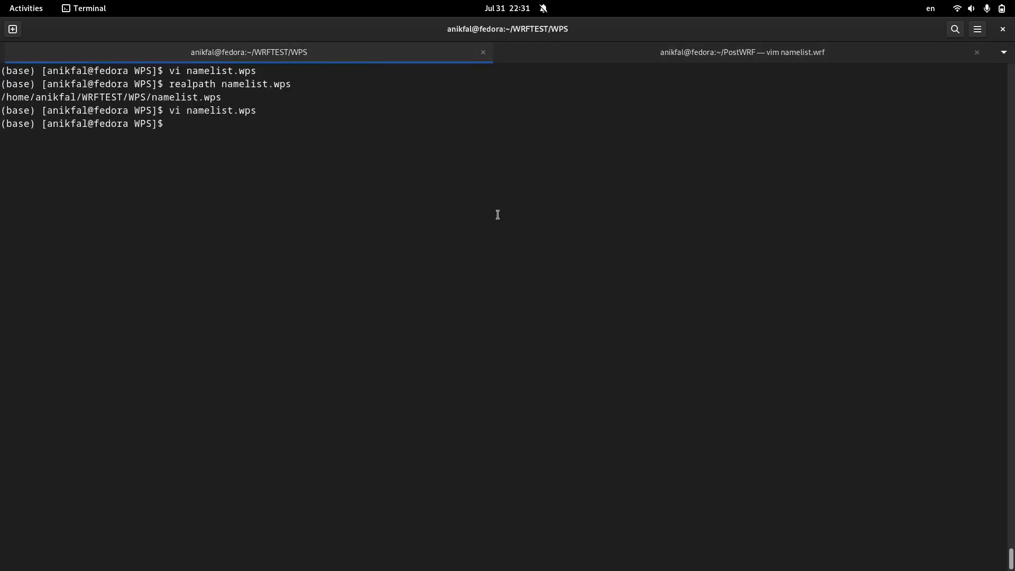
text(realpath na)
key(Tab)
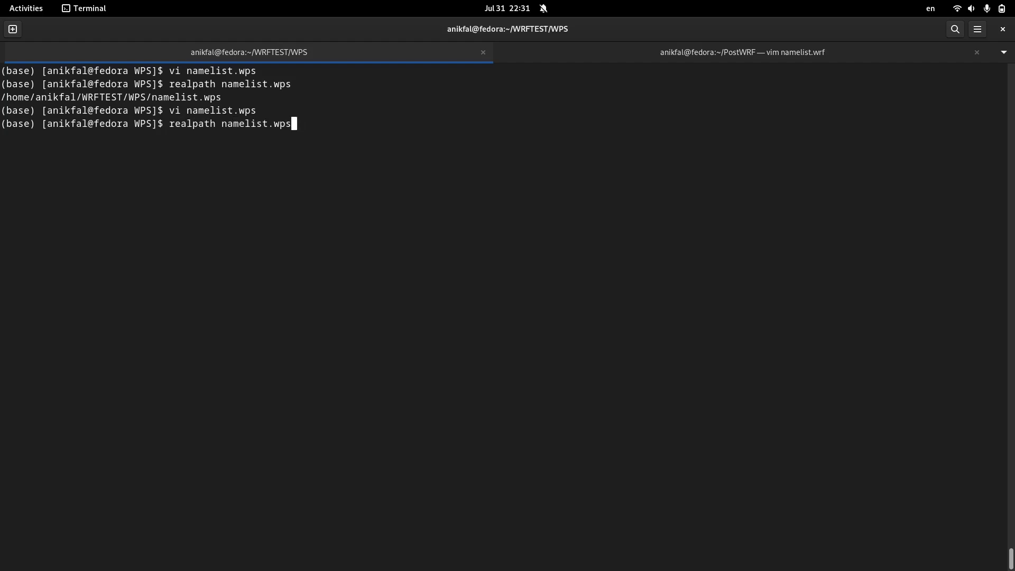
key(Return)
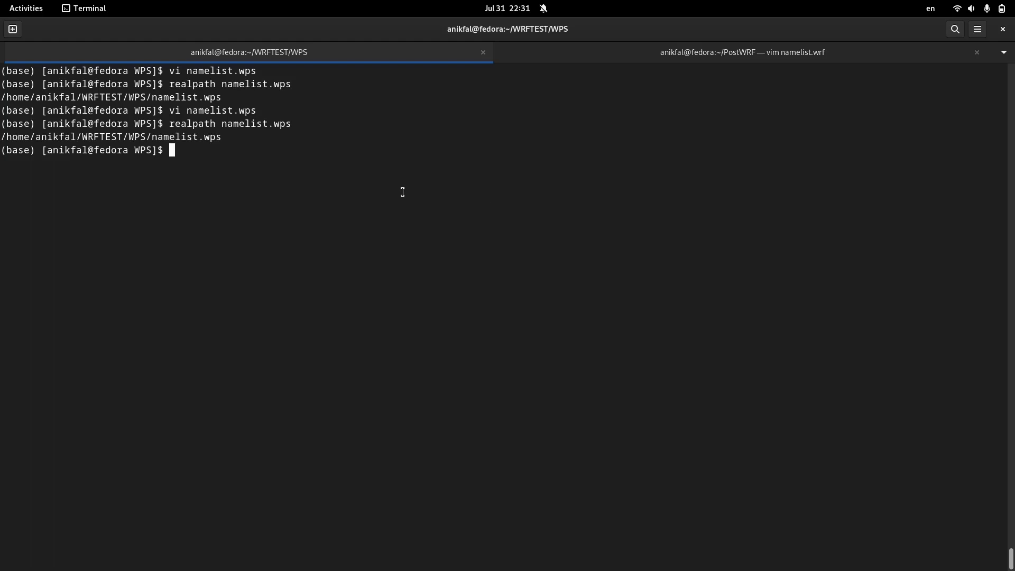
triple_click(193, 138)
right_click(193, 138)
click(212, 148)
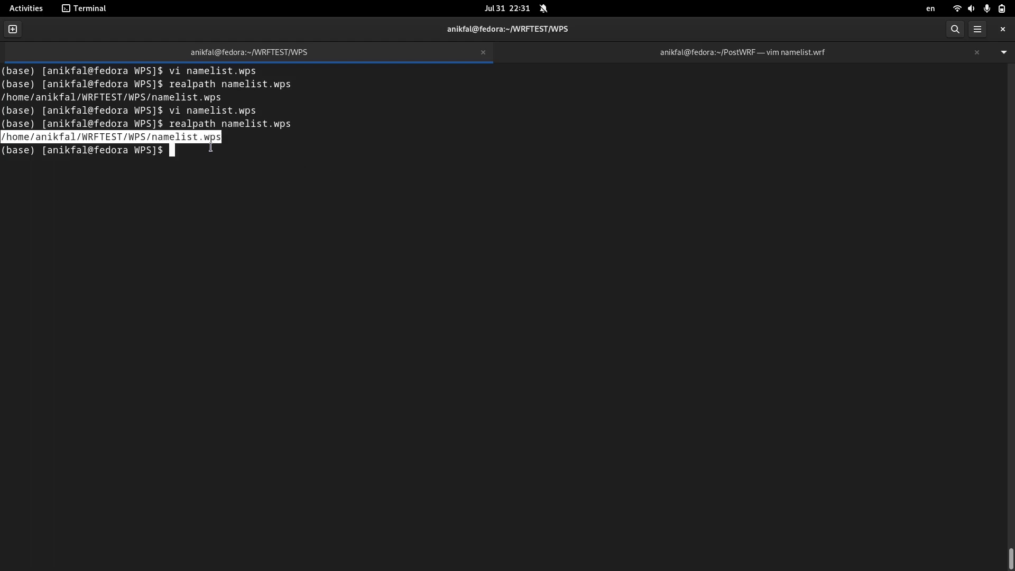
Replace the namelist.wps_path (schematic) value in namelist.wrf with the copied full path of namelist.wps.
click(582, 65)
click(682, 59)
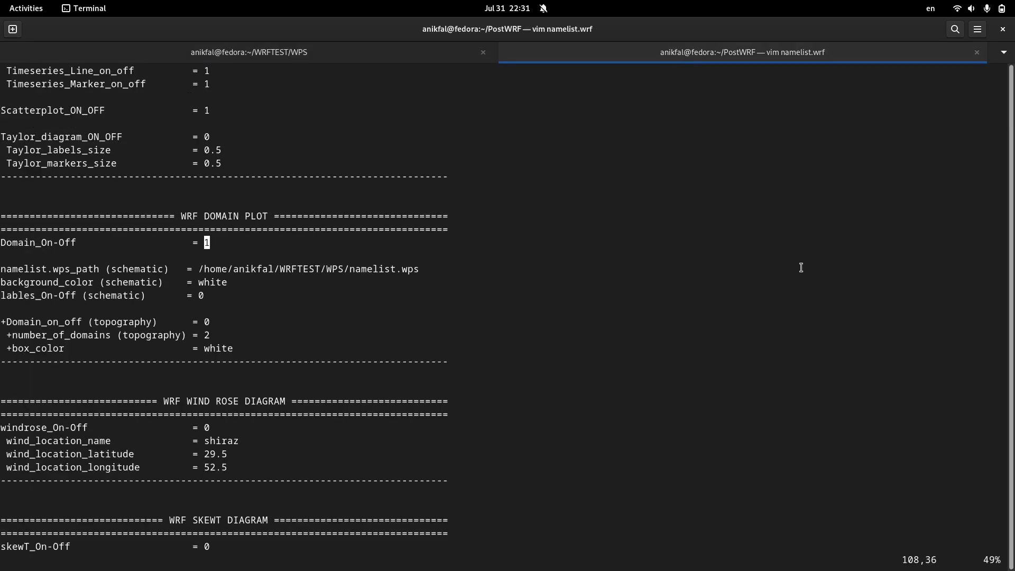
key(j)
key(j)
key(h)
key(shift+c)
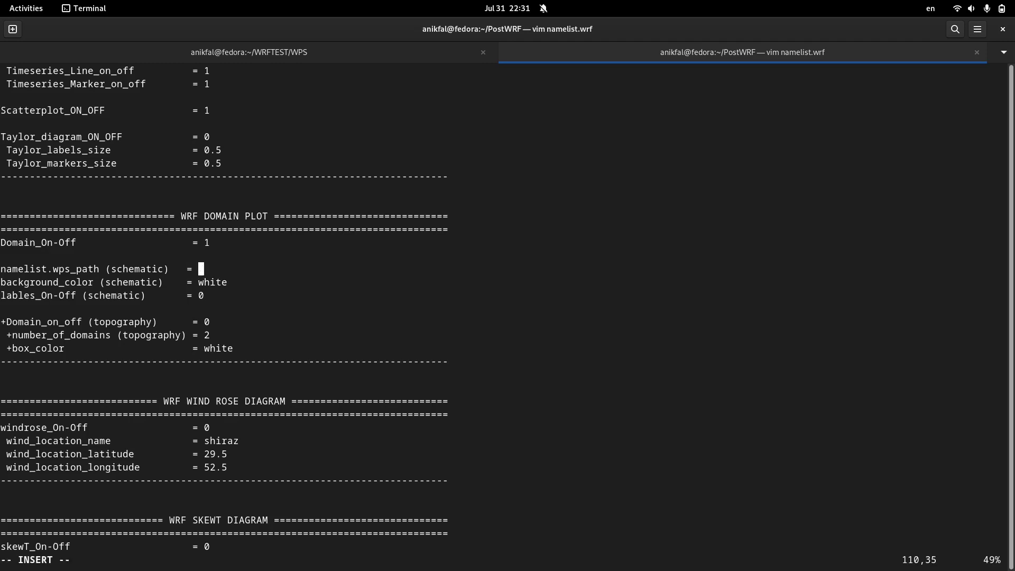
key(ctrl+shift+v)
key(Up)
key(Escape)
key(k)
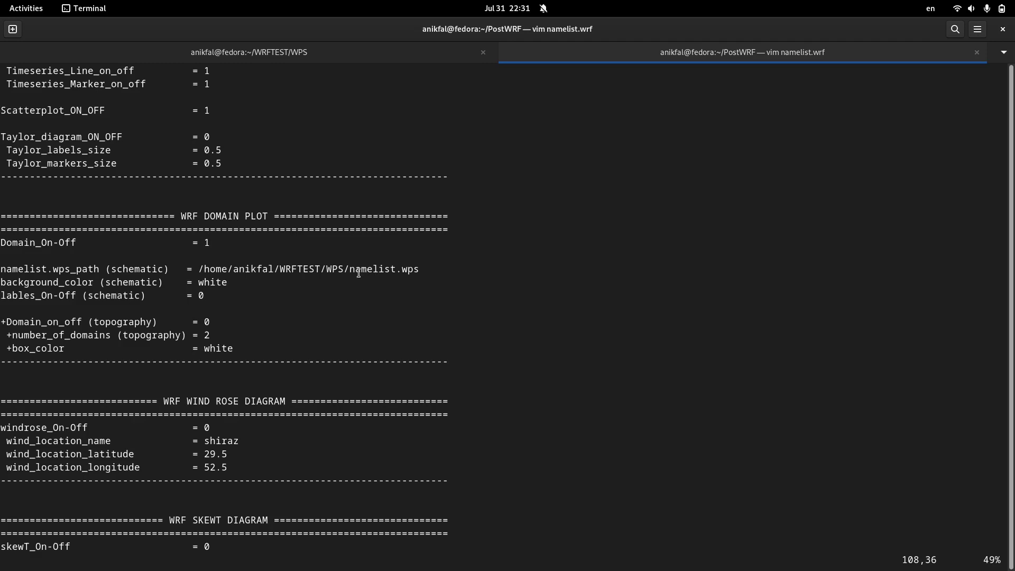
Close namelist.wrf and run ./postwrf.sh to draw the model domain map in x11 format.
drag(348, 269, 420, 269)
click(450, 283)
text(:q)
key(Return)
text(./postwrf.sh)
key(Return)
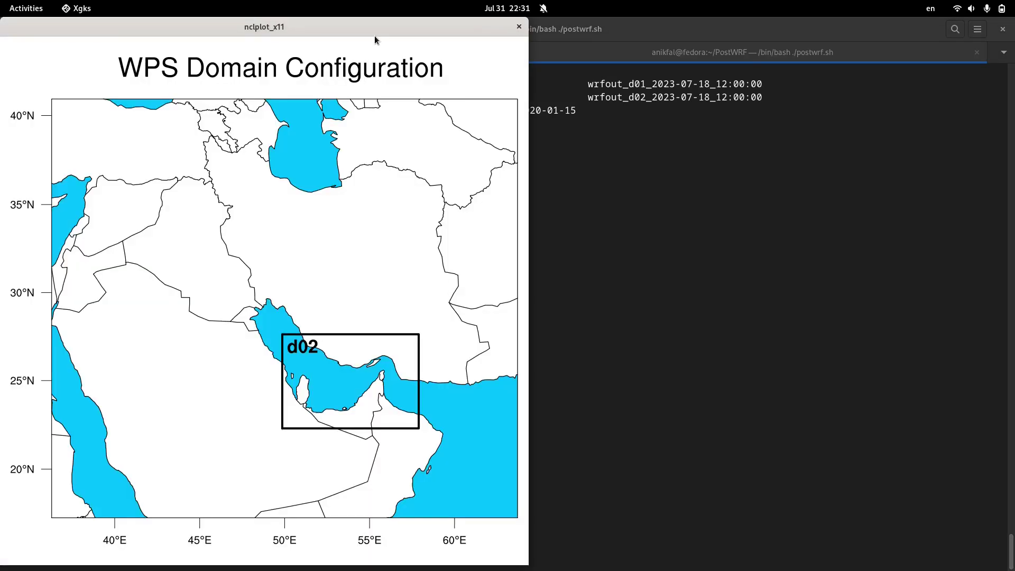
Open namelist.wps in vi from the WPS directory and place the WPS Domain Configuration plot window beside its text.
drag(373, 28, 707, 32)
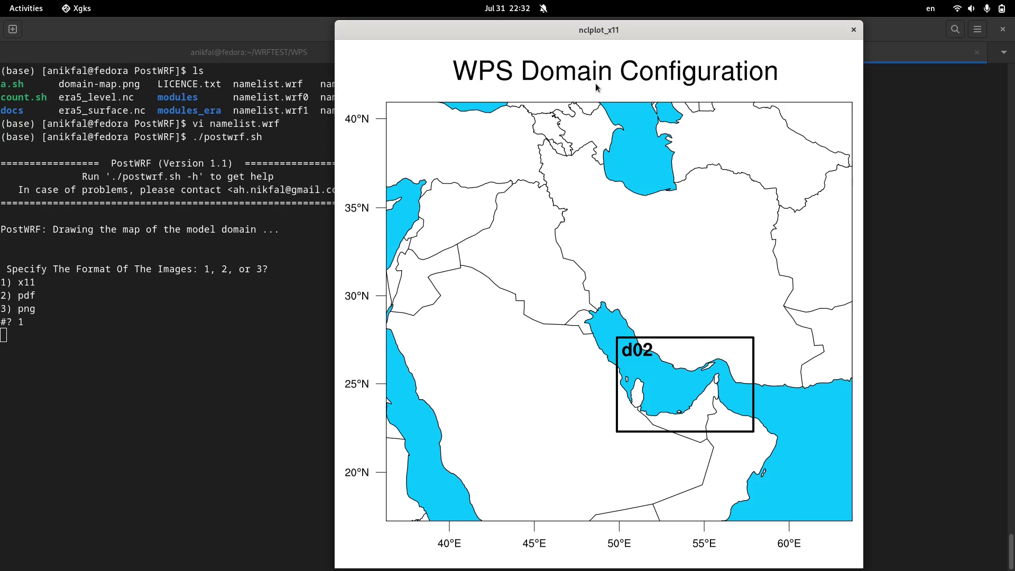
drag(579, 32, 693, 35)
right_click(692, 35)
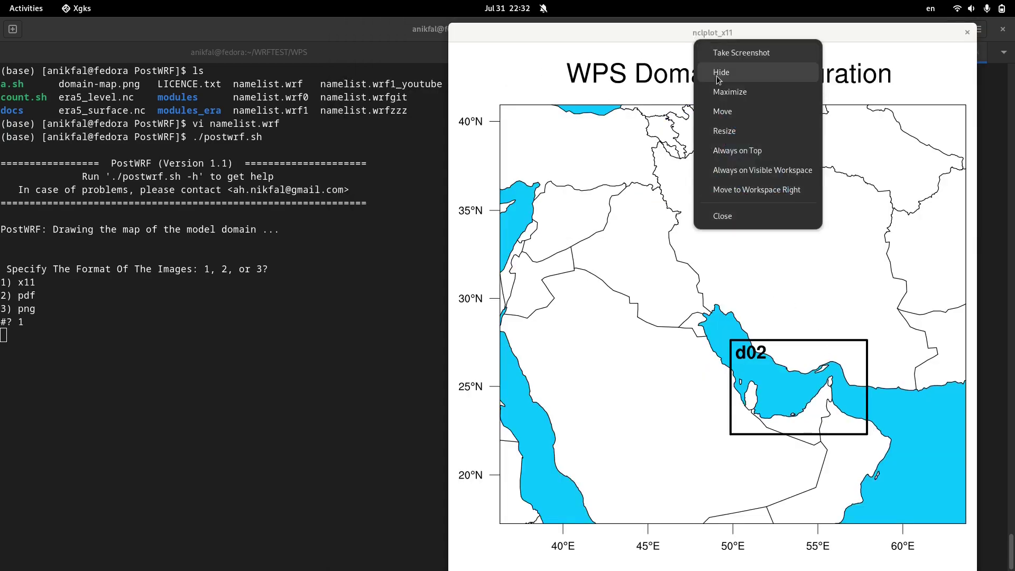
click(320, 52)
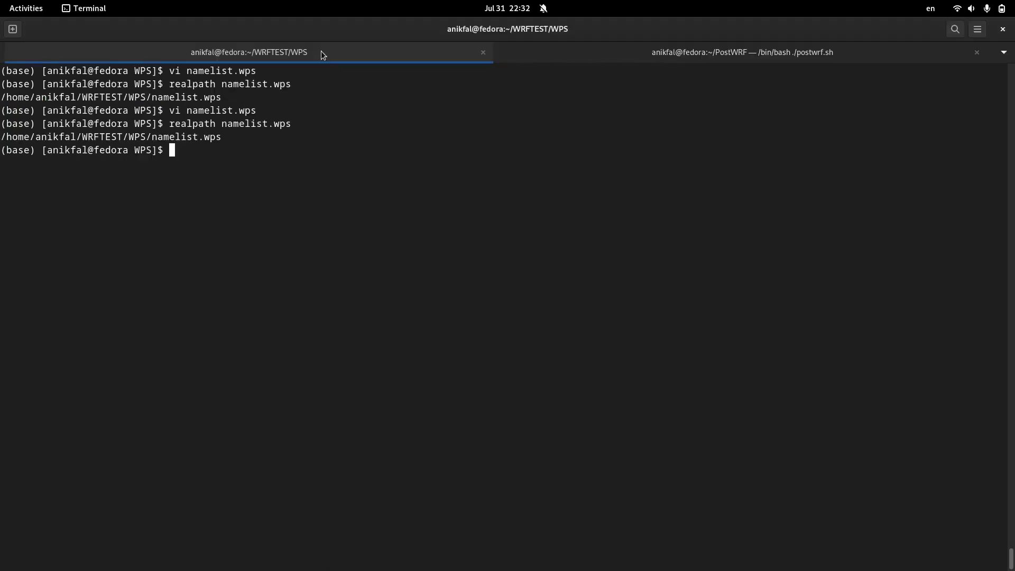
text(vi namelist.wps)
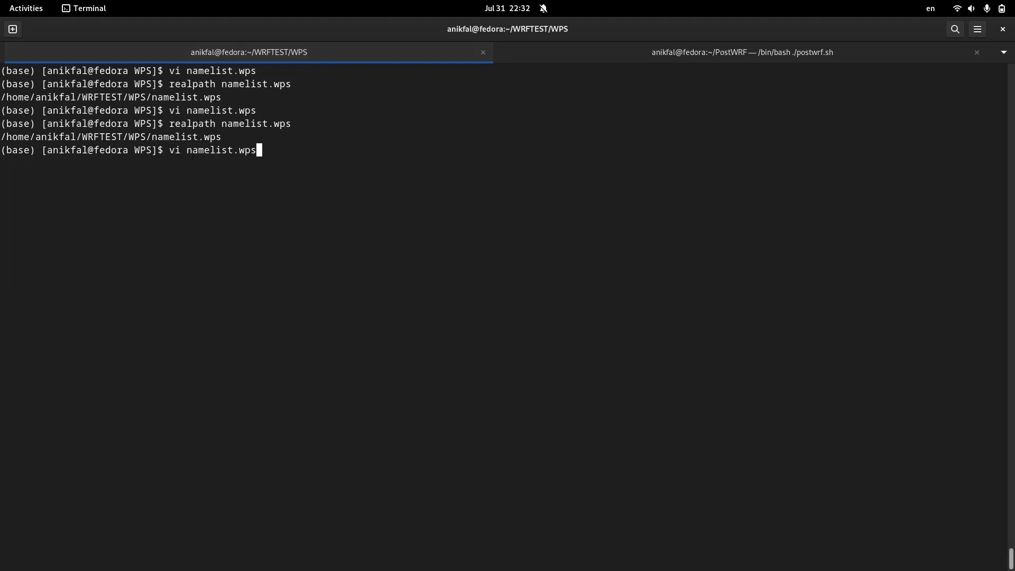
key(Return)
mouse_move(1, 1)
click(838, 453)
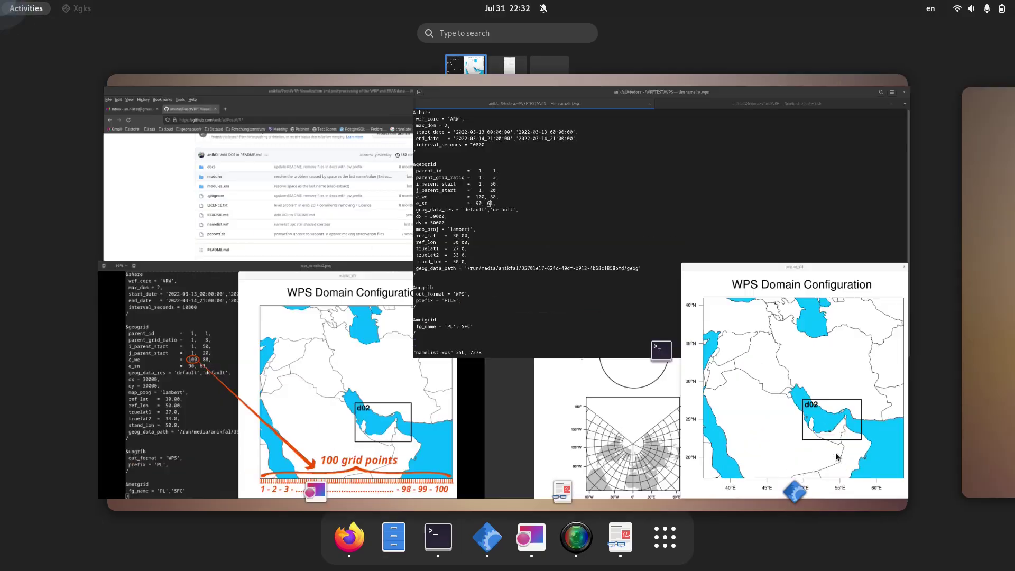
drag(591, 43, 539, 40)
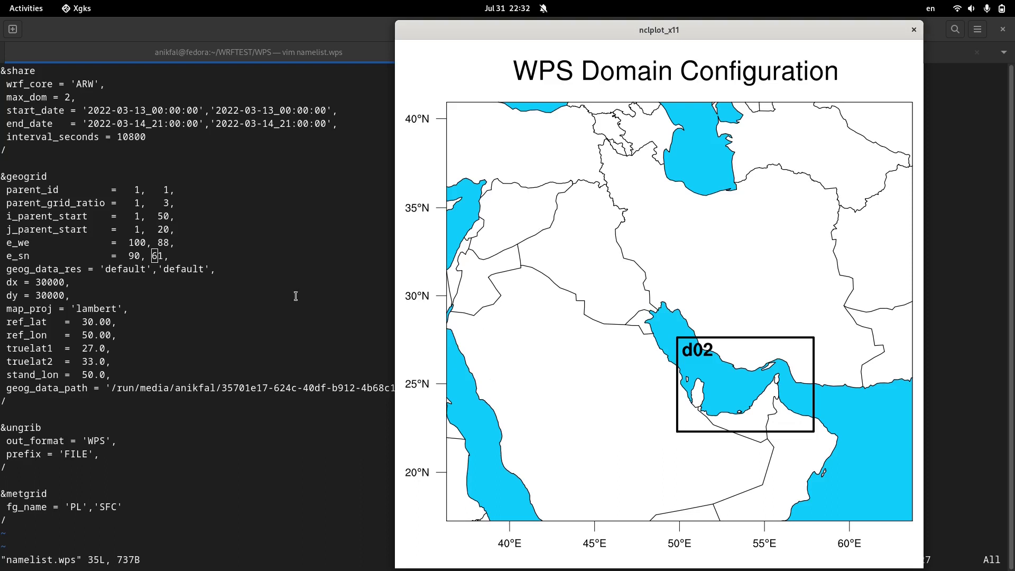
Switch to Image Viewer and view the wps_namelist2.png diagram relating e_we to the domain's west-east grid points.
key(super)
click(338, 402)
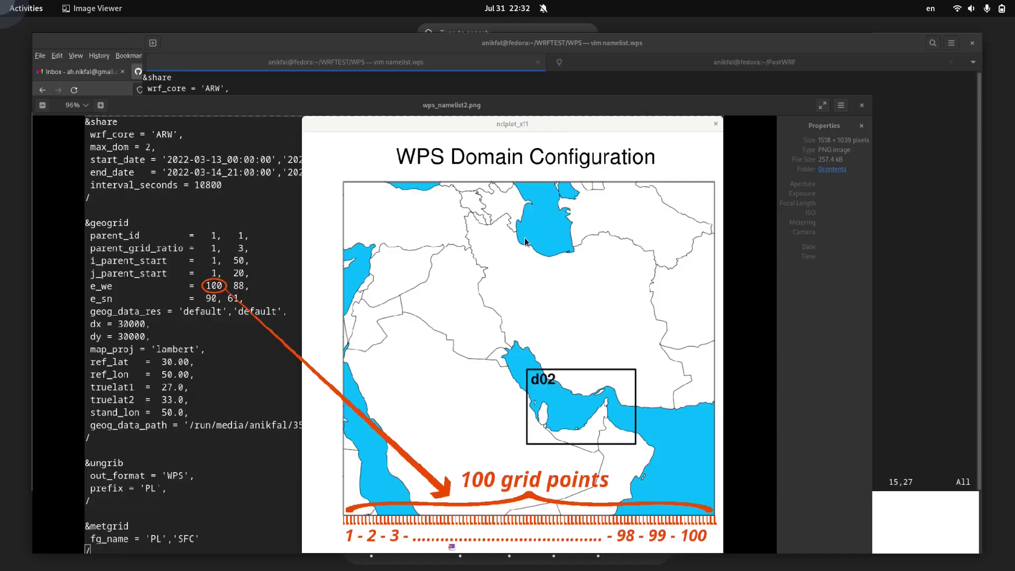